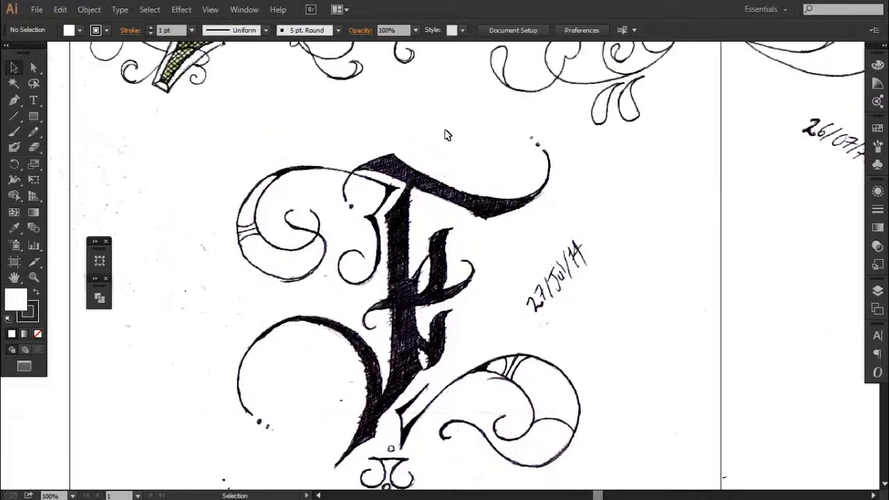
- Zoom in and start a Pen outline along the F's top crossbar to its right tip
{"action": "key", "text": "ctrl+plus"}
{"action": "key", "text": "ctrl+plus"}
{"action": "key", "text": "p"}
{"action": "left_click", "coordinate": [593, 255]}
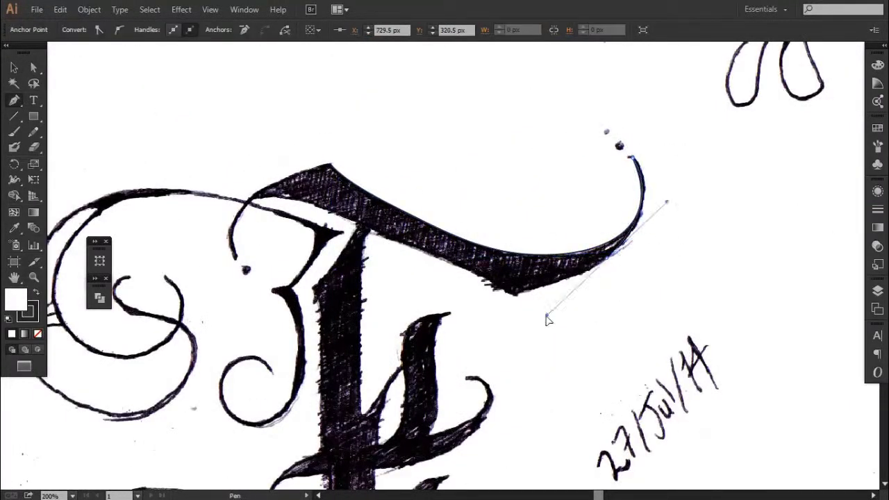
{"action": "left_click", "coordinate": [514, 296]}
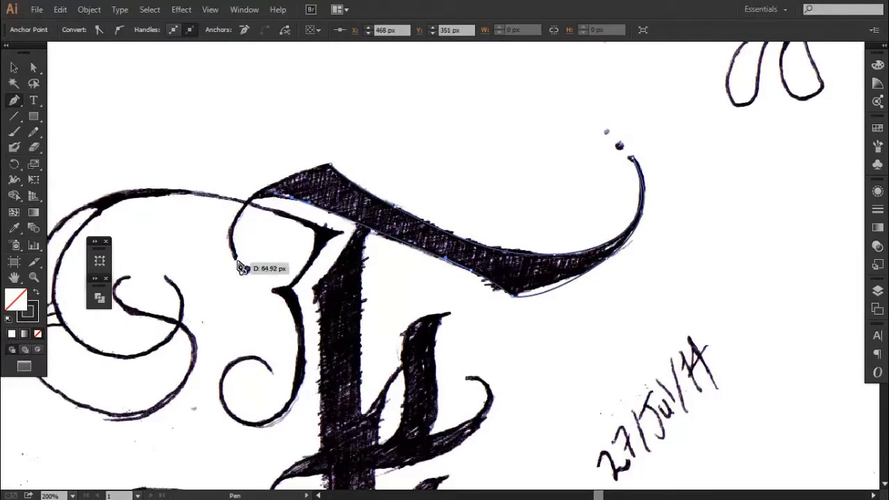
- Continue the outline down around the stem and the lower-left sweep
{"action": "scroll", "coordinate": [416, 180], "scroll_direction": "down", "scroll_amount": 1}
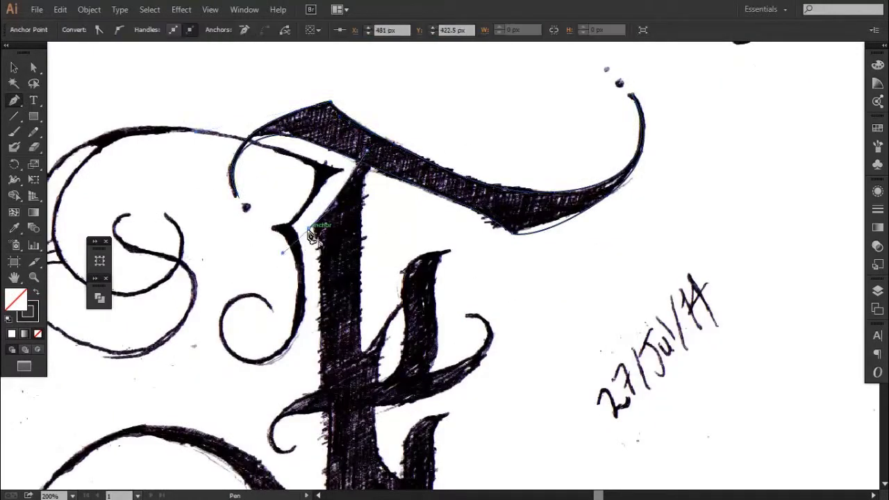
{"action": "scroll", "coordinate": [362, 222], "scroll_direction": "down", "scroll_amount": 1}
{"action": "scroll", "coordinate": [333, 250], "scroll_direction": "down", "scroll_amount": 3}
{"action": "left_click_drag", "start_coordinate": [323, 255], "coordinate": [326, 260]}
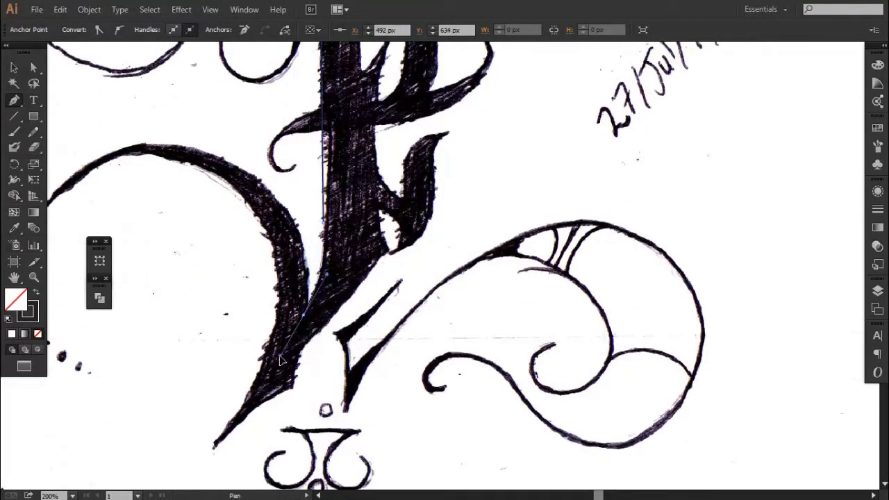
{"action": "scroll", "coordinate": [389, 327], "scroll_direction": "left", "scroll_amount": 4}
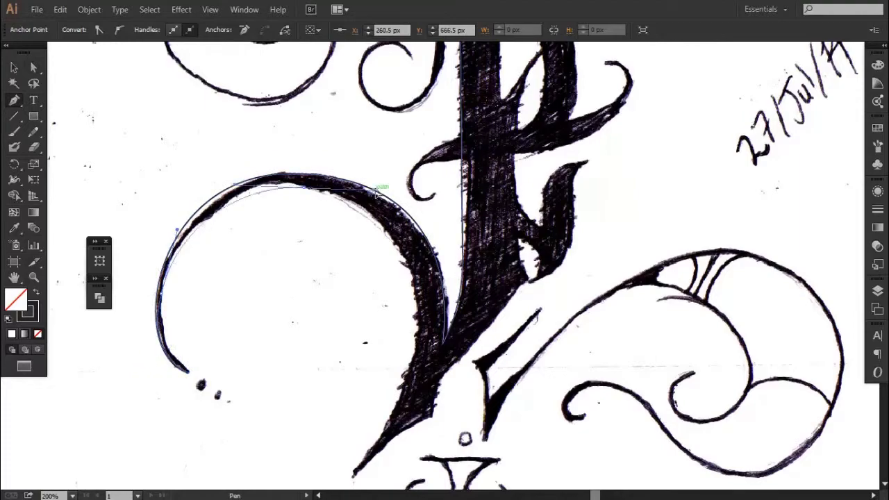
{"action": "scroll", "coordinate": [404, 355], "scroll_direction": "down", "scroll_amount": 2}
{"action": "scroll", "coordinate": [442, 338], "scroll_direction": "up", "scroll_amount": 2}
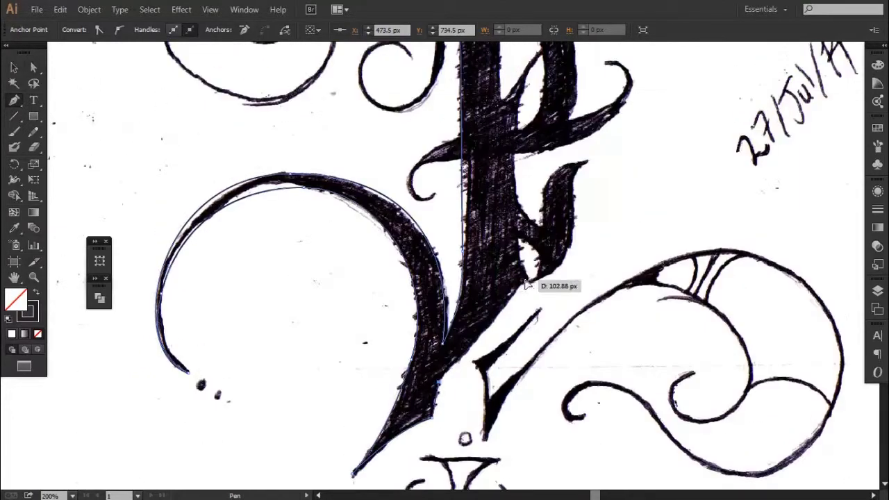
{"action": "scroll", "coordinate": [532, 284], "scroll_direction": "up", "scroll_amount": 5}
{"action": "scroll", "coordinate": [511, 288], "scroll_direction": "up", "scroll_amount": 3}
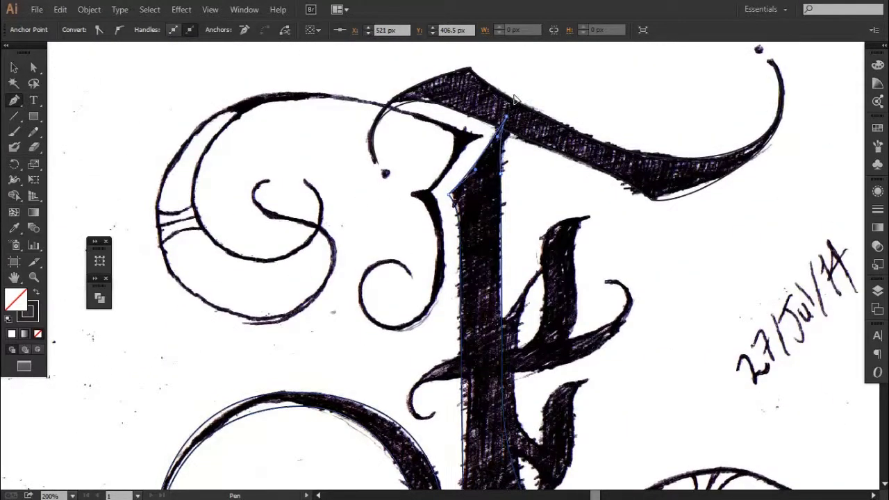
- Adjust a traced anchor with Direct Selection so the outline fits the stem's edge
{"action": "scroll", "coordinate": [486, 208], "scroll_direction": "down", "scroll_amount": 3}
{"action": "scroll", "coordinate": [476, 264], "scroll_direction": "up", "scroll_amount": 2}
{"action": "scroll", "coordinate": [452, 312], "scroll_direction": "down", "scroll_amount": 2}
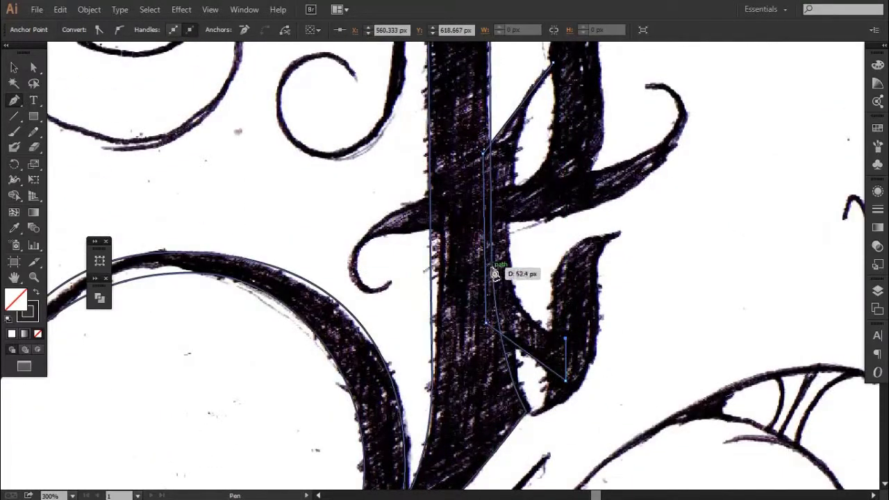
{"action": "left_click_drag", "start_coordinate": [567, 345], "coordinate": [496, 271]}
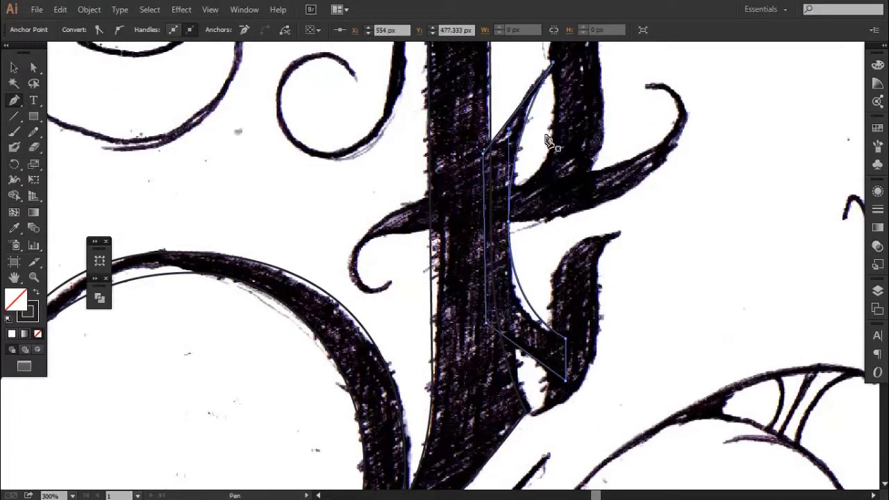
{"action": "scroll", "coordinate": [508, 320], "scroll_direction": "up", "scroll_amount": 3}
- Trace curved outlines around the upper and lower leaf branches and the crossing stroke's left curl
{"action": "key", "text": "p"}
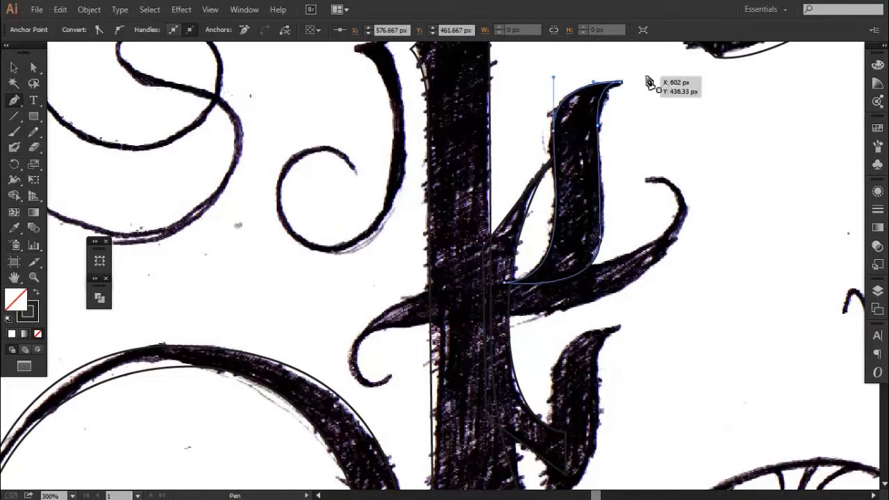
{"action": "scroll", "coordinate": [649, 82], "scroll_direction": "down", "scroll_amount": 3}
{"action": "left_click_drag", "start_coordinate": [561, 301], "coordinate": [565, 337]}
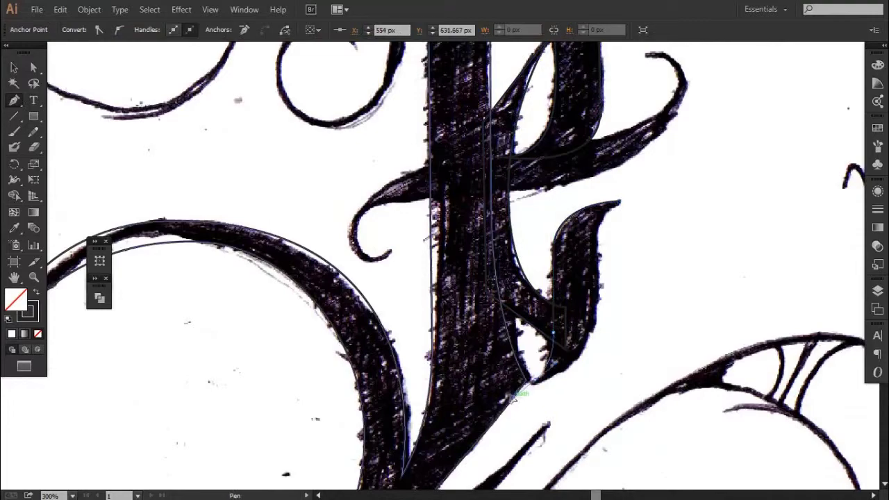
{"action": "left_click_drag", "start_coordinate": [532, 380], "coordinate": [599, 334]}
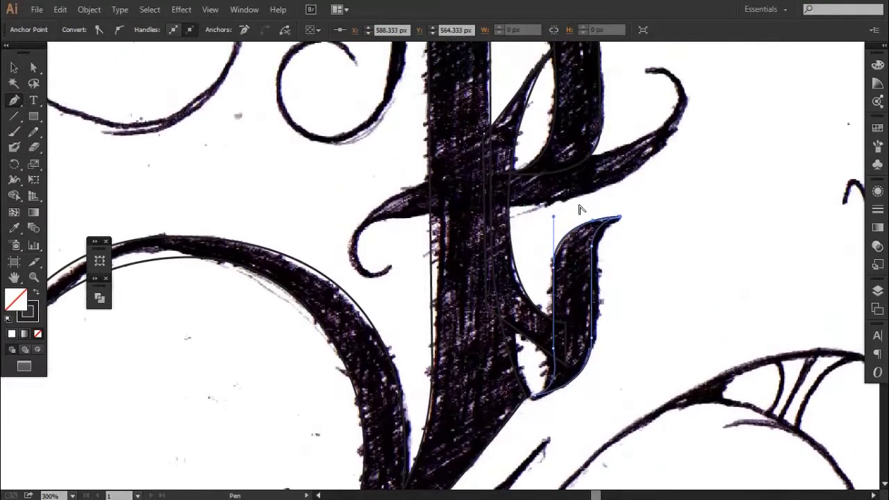
{"action": "scroll", "coordinate": [579, 204], "scroll_direction": "up", "scroll_amount": 2}
{"action": "left_click_drag", "start_coordinate": [318, 304], "coordinate": [304, 273]}
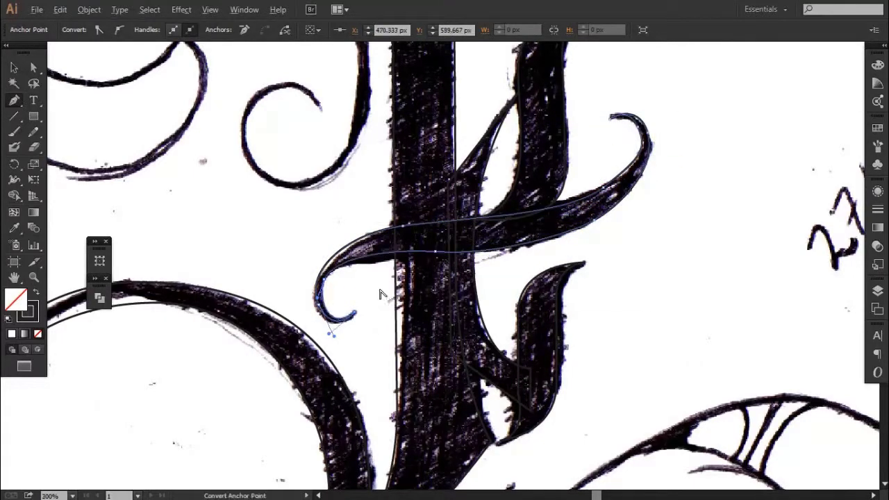
{"action": "key", "text": "ctrl+1"}
- Fit the letter in view and give the traced F shapes a solid black fill
{"action": "key", "text": "shift+ctrl+F9"}
{"action": "key", "text": "shift+x"}
{"action": "key", "text": "v"}
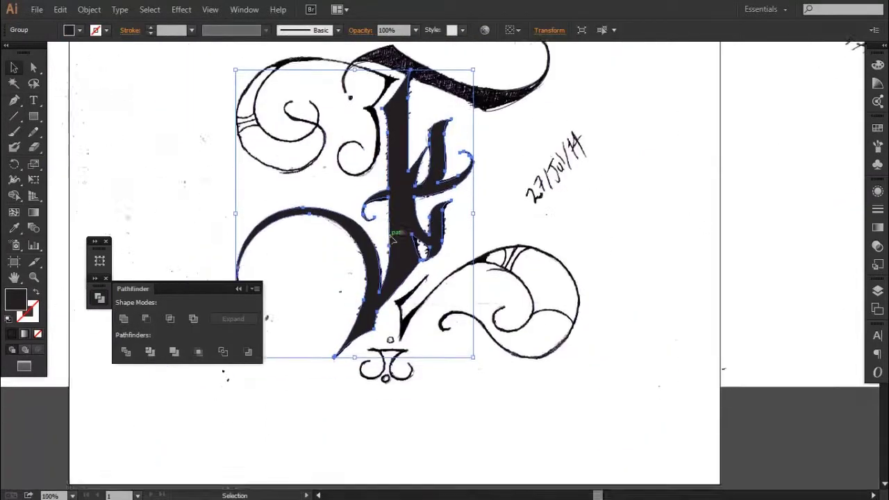
{"action": "scroll", "coordinate": [393, 238], "scroll_direction": "up", "scroll_amount": 5}
- Draw a small black circle over the first ink dot
{"action": "left_click", "coordinate": [234, 119]}
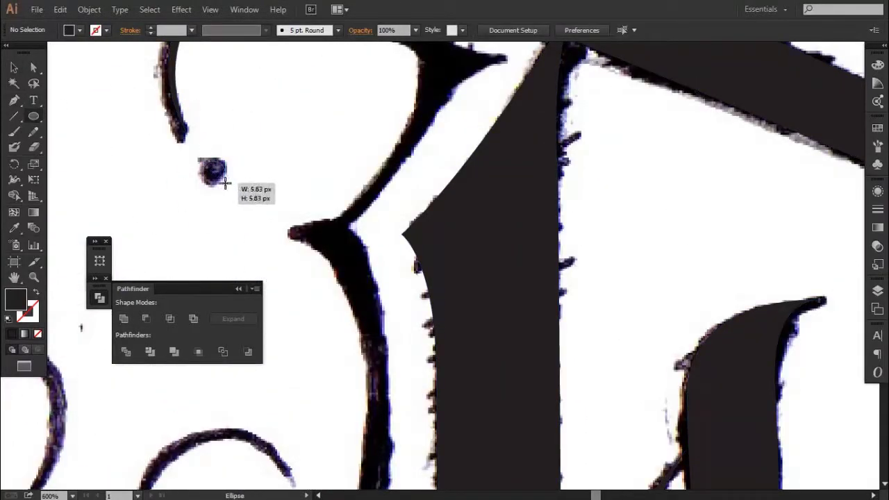
{"action": "left_click_drag", "start_coordinate": [225, 183], "coordinate": [225, 183]}
{"action": "scroll", "coordinate": [444, 264], "scroll_direction": "up", "scroll_amount": 2}
{"action": "scroll", "coordinate": [389, 88], "scroll_direction": "down", "scroll_amount": 5}
- Select the filled F group and show the Stroke panel
{"action": "key", "text": "v"}
{"action": "left_click", "coordinate": [361, 201]}
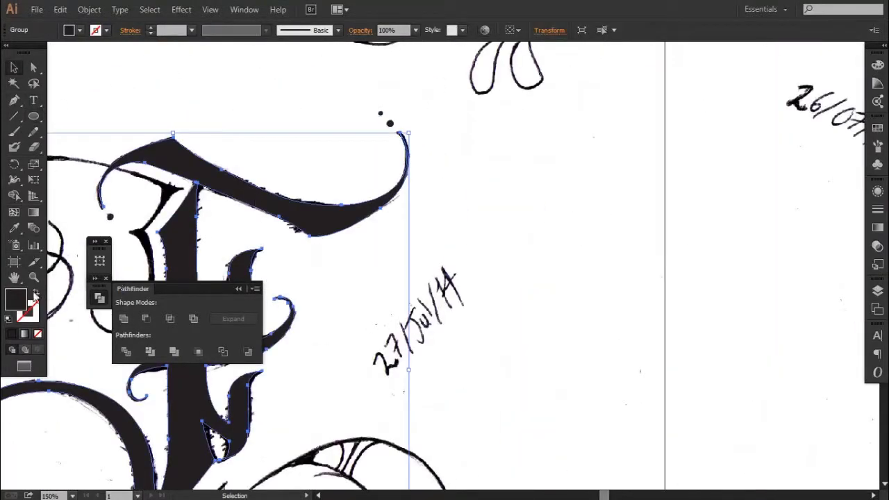
{"action": "key", "text": "ctrl+F10"}
{"action": "scroll", "coordinate": [352, 264], "scroll_direction": "up", "scroll_amount": 6}
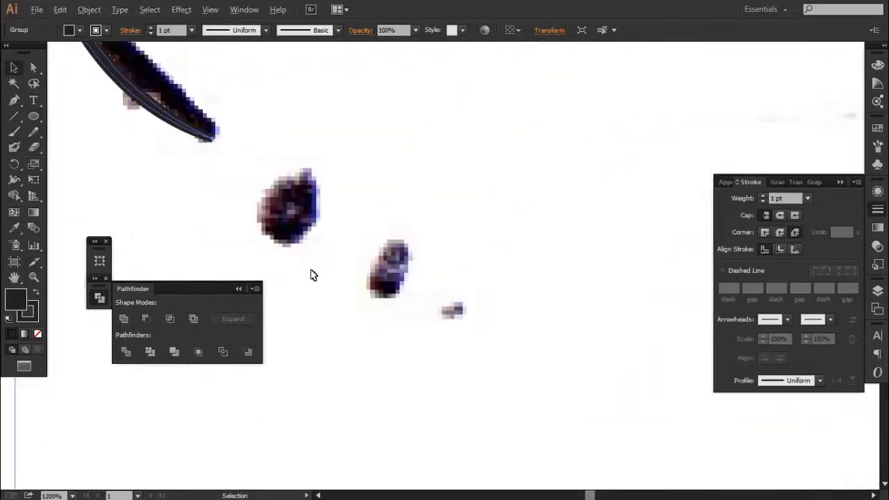
- Draw another ellipse over the second ink dot beside the F
{"action": "key", "text": "l"}
{"action": "mouse_move", "coordinate": [254, 216]}
{"action": "left_mouse_down"}
{"action": "mouse_move", "coordinate": [328, 291]}
{"action": "mouse_move", "coordinate": [419, 342]}
{"action": "left_mouse_up"}
{"action": "scroll", "coordinate": [453, 359], "scroll_direction": "down", "scroll_amount": 5}
{"action": "scroll", "coordinate": [347, 264], "scroll_direction": "down", "scroll_amount": 3}
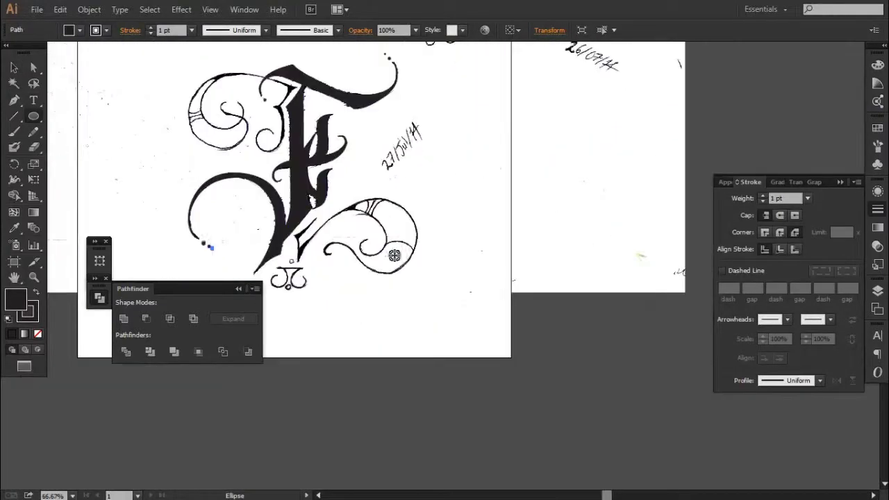
{"action": "scroll", "coordinate": [281, 164], "scroll_direction": "up", "scroll_amount": 2}
{"action": "scroll", "coordinate": [281, 164], "scroll_direction": "up", "scroll_amount": 1}
{"action": "scroll", "coordinate": [281, 163], "scroll_direction": "up", "scroll_amount": 1}
- Close the first curved shape at the upper-left loop with a final Pen anchor
{"action": "key", "text": "p"}
{"action": "scroll", "coordinate": [380, 236], "scroll_direction": "up", "scroll_amount": 1}
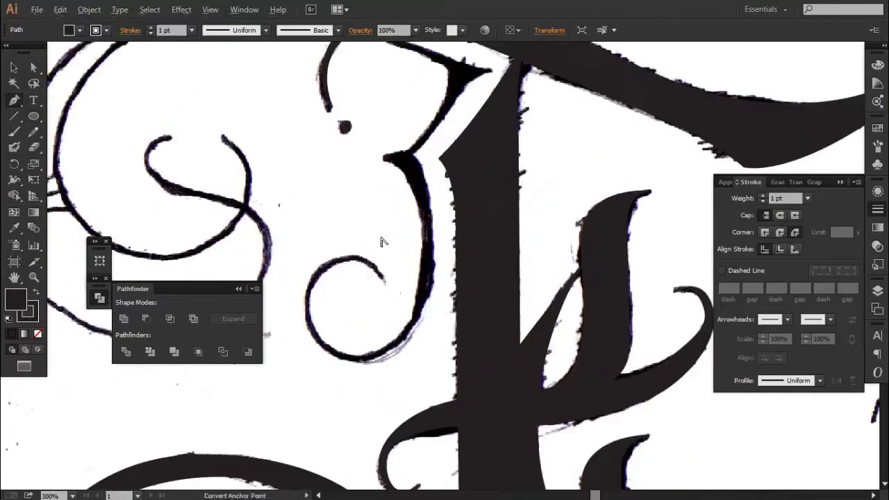
{"action": "left_click_drag", "start_coordinate": [335, 260], "coordinate": [296, 276]}
{"action": "scroll", "coordinate": [425, 373], "scroll_direction": "up", "scroll_amount": 2}
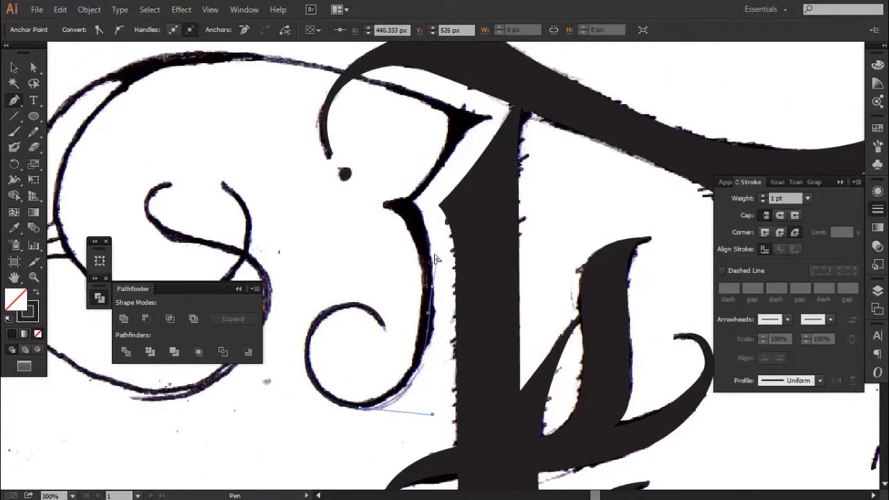
{"action": "scroll", "coordinate": [388, 174], "scroll_direction": "up", "scroll_amount": 3}
{"action": "left_click_drag", "start_coordinate": [466, 182], "coordinate": [492, 186]}
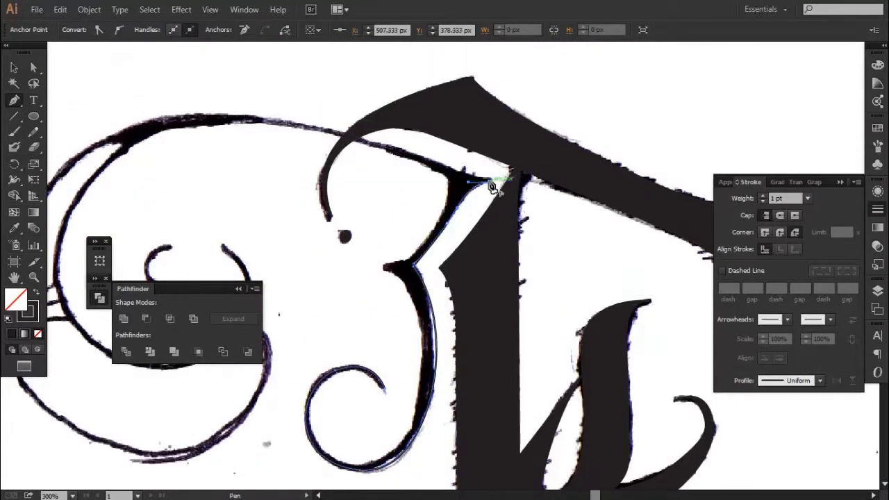
{"action": "scroll", "coordinate": [318, 156], "scroll_direction": "left", "scroll_amount": 8}
{"action": "scroll", "coordinate": [295, 253], "scroll_direction": "left", "scroll_amount": 6}
{"action": "scroll", "coordinate": [294, 253], "scroll_direction": "down", "scroll_amount": 3}
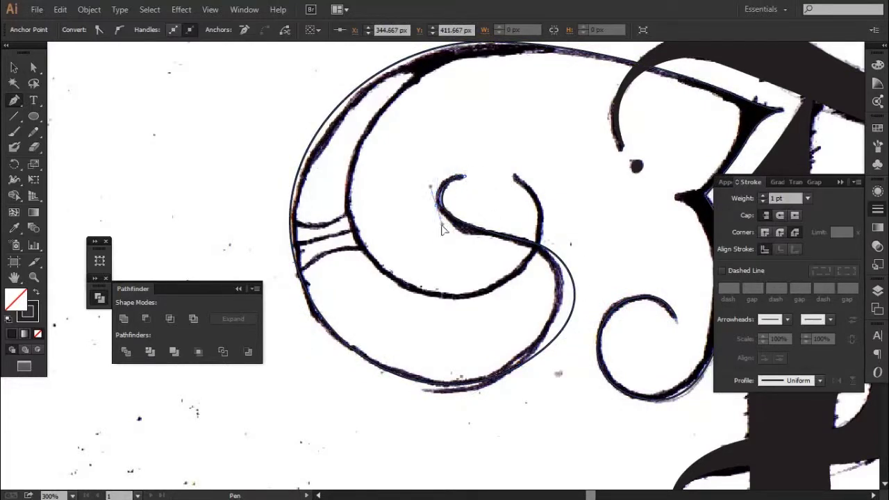
- Trace the swirl's outer edge, left side, top and inner bottom with curved anchors
{"action": "left_click_drag", "start_coordinate": [563, 286], "coordinate": [573, 346]}
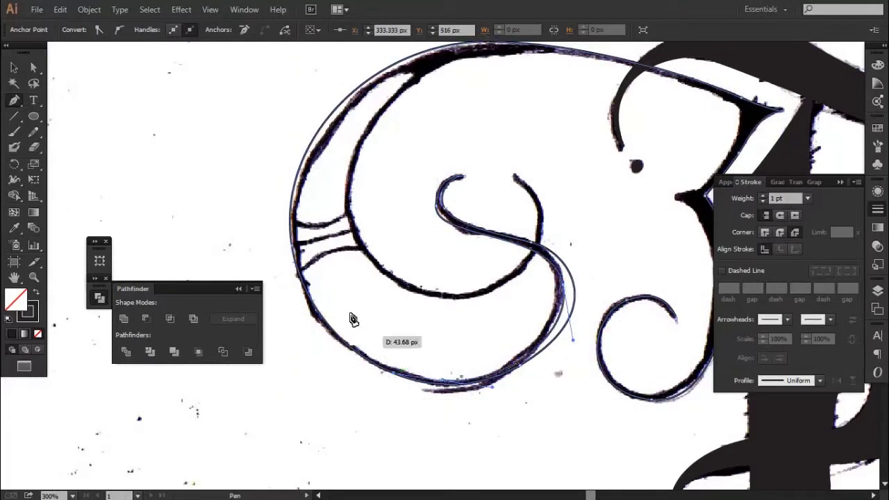
{"action": "left_click_drag", "start_coordinate": [297, 208], "coordinate": [300, 81]}
{"action": "scroll", "coordinate": [335, 193], "scroll_direction": "up", "scroll_amount": 3}
{"action": "left_click_drag", "start_coordinate": [298, 145], "coordinate": [301, 180]}
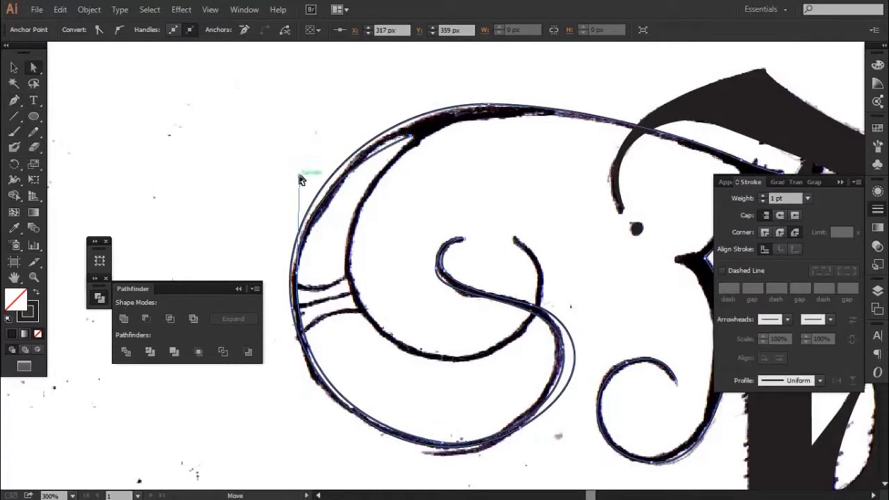
{"action": "left_click", "coordinate": [407, 153]}
{"action": "left_click_drag", "start_coordinate": [454, 360], "coordinate": [543, 366]}
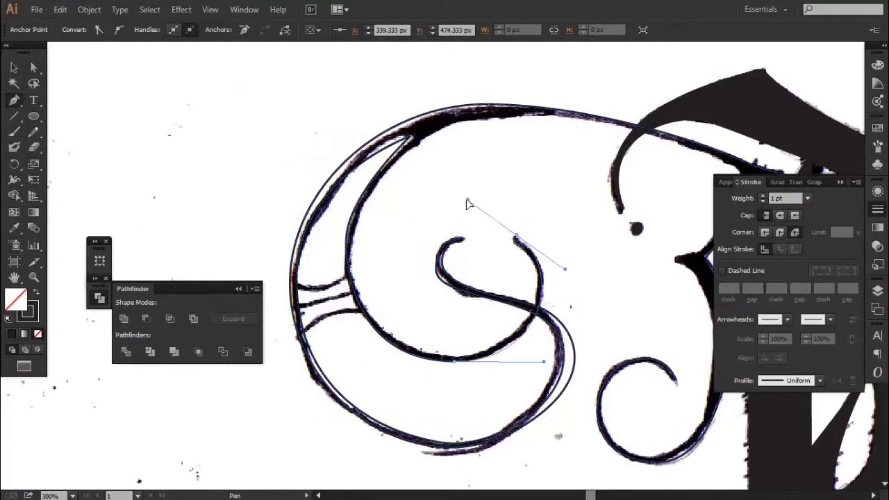
{"action": "left_click_drag", "start_coordinate": [468, 203], "coordinate": [468, 203]}
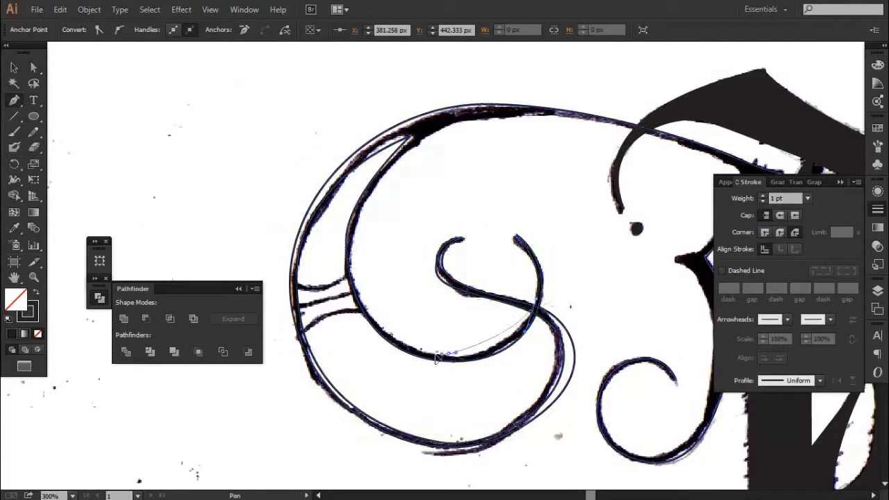
- Trace the curl's stroke with curved anchors, pulling handles to follow it
{"action": "scroll", "coordinate": [377, 305], "scroll_direction": "up", "scroll_amount": 3}
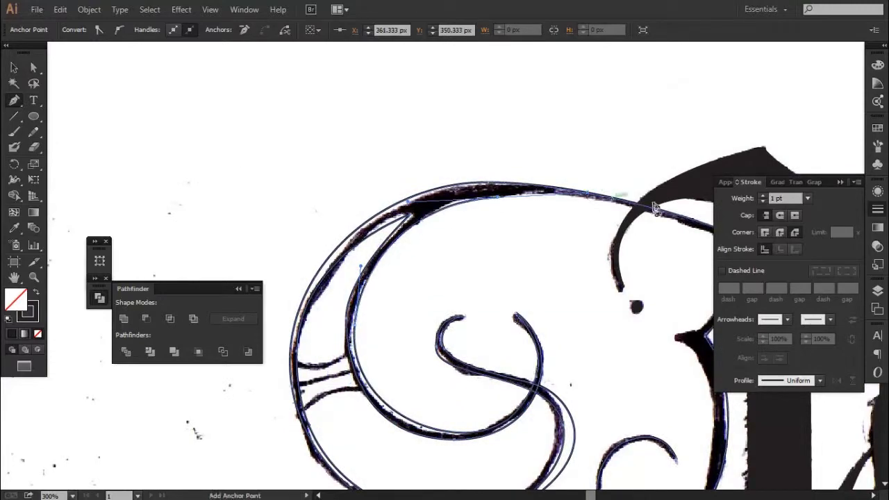
{"action": "left_click_drag", "start_coordinate": [655, 209], "coordinate": [453, 195]}
{"action": "left_click_drag", "start_coordinate": [473, 323], "coordinate": [433, 324]}
{"action": "scroll", "coordinate": [434, 324], "scroll_direction": "down", "scroll_amount": 3}
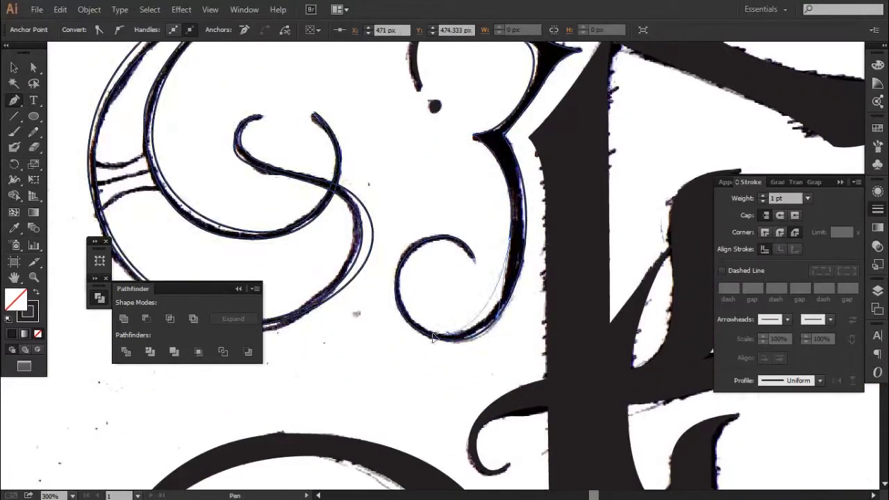
{"action": "scroll", "coordinate": [427, 192], "scroll_direction": "down", "scroll_amount": 3}
{"action": "scroll", "coordinate": [427, 192], "scroll_direction": "up", "scroll_amount": 8}
{"action": "left_click_drag", "start_coordinate": [427, 193], "coordinate": [391, 194]}
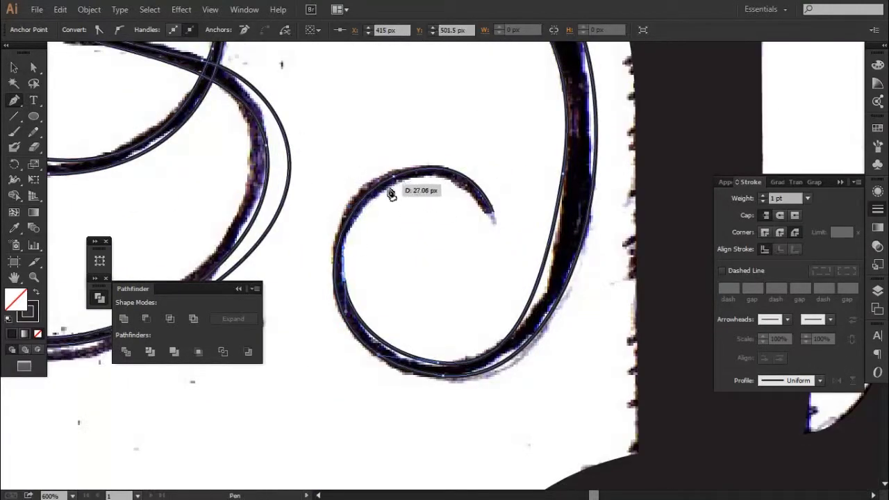
- Trace the lower crossbar's curve and fill the traced loop solid black
{"action": "scroll", "coordinate": [493, 218], "scroll_direction": "down", "scroll_amount": 2}
{"action": "scroll", "coordinate": [288, 292], "scroll_direction": "down", "scroll_amount": 2}
{"action": "scroll", "coordinate": [288, 292], "scroll_direction": "up", "scroll_amount": 5}
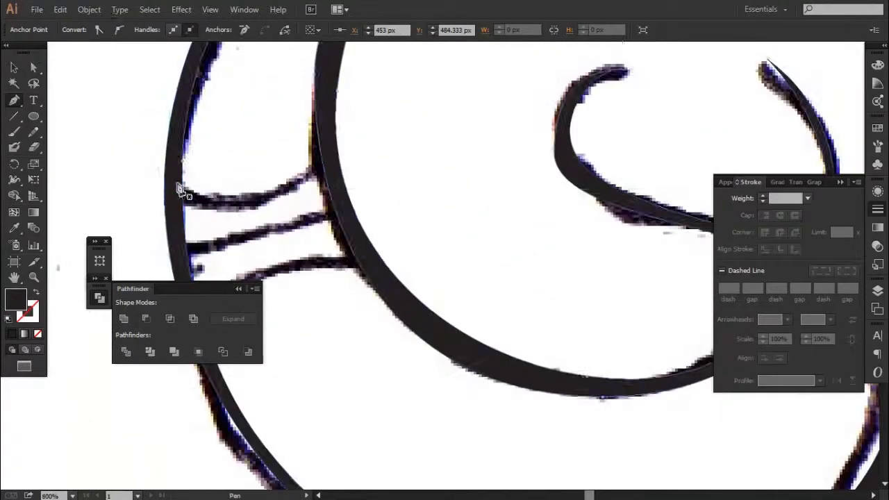
{"action": "scroll", "coordinate": [403, 113], "scroll_direction": "up", "scroll_amount": 2}
{"action": "scroll", "coordinate": [403, 112], "scroll_direction": "down", "scroll_amount": 3}
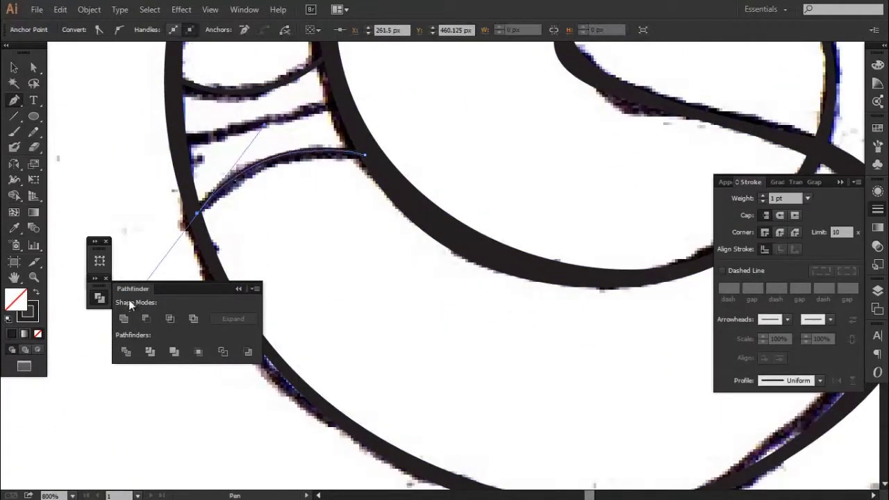
{"action": "left_click_drag", "start_coordinate": [207, 204], "coordinate": [178, 147]}
{"action": "scroll", "coordinate": [178, 147], "scroll_direction": "down", "scroll_amount": 2}
{"action": "key", "text": "shift+x"}
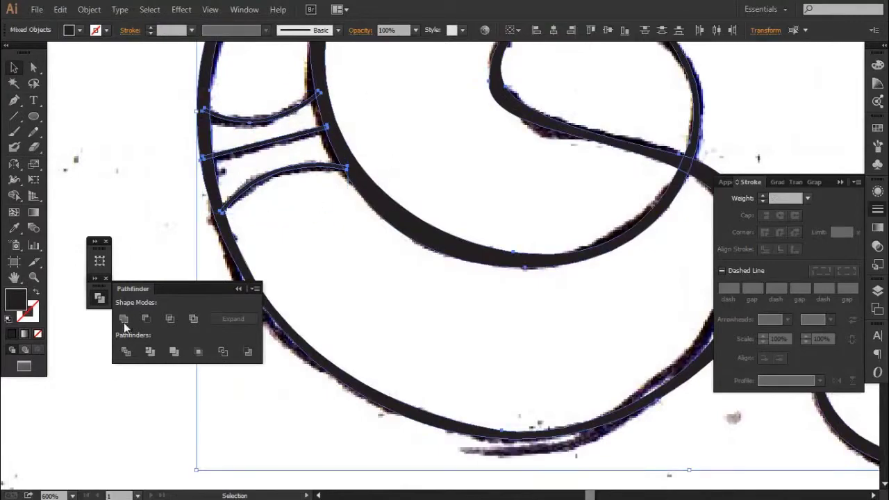
- Outline the V spur's edge with the Pen tool below the F
{"action": "scroll", "coordinate": [249, 207], "scroll_direction": "down", "scroll_amount": 2}
{"action": "scroll", "coordinate": [249, 207], "scroll_direction": "down", "scroll_amount": 2}
{"action": "scroll", "coordinate": [405, 279], "scroll_direction": "up", "scroll_amount": 3}
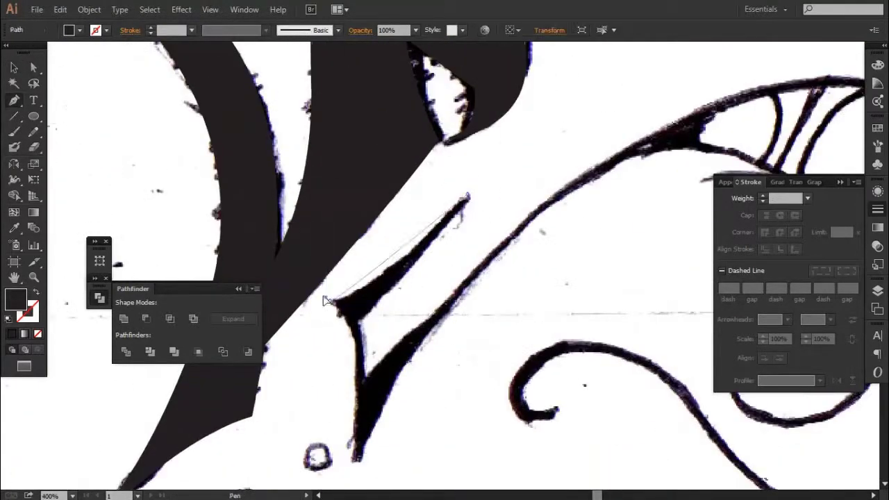
{"action": "left_click_drag", "start_coordinate": [323, 300], "coordinate": [326, 301]}
{"action": "scroll", "coordinate": [333, 241], "scroll_direction": "down", "scroll_amount": 2}
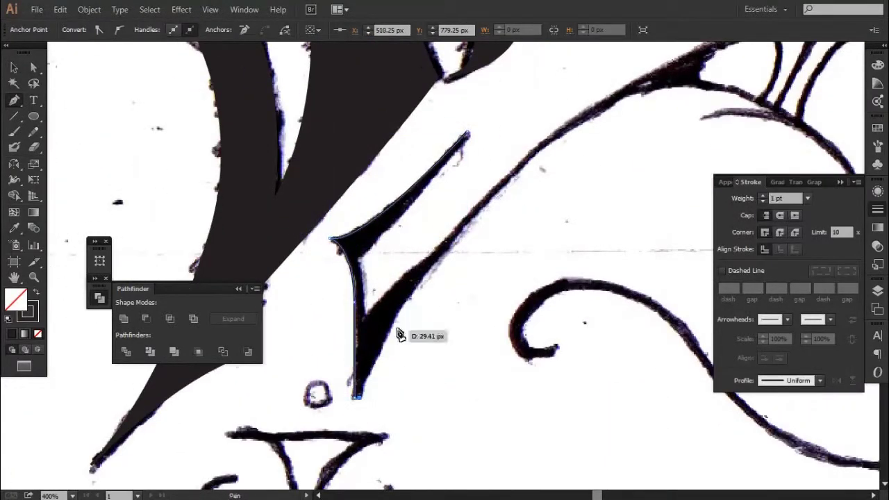
{"action": "left_click_drag", "start_coordinate": [401, 336], "coordinate": [401, 336]}
{"action": "scroll", "coordinate": [326, 312], "scroll_direction": "right", "scroll_amount": 4}
{"action": "left_click", "coordinate": [238, 288]}
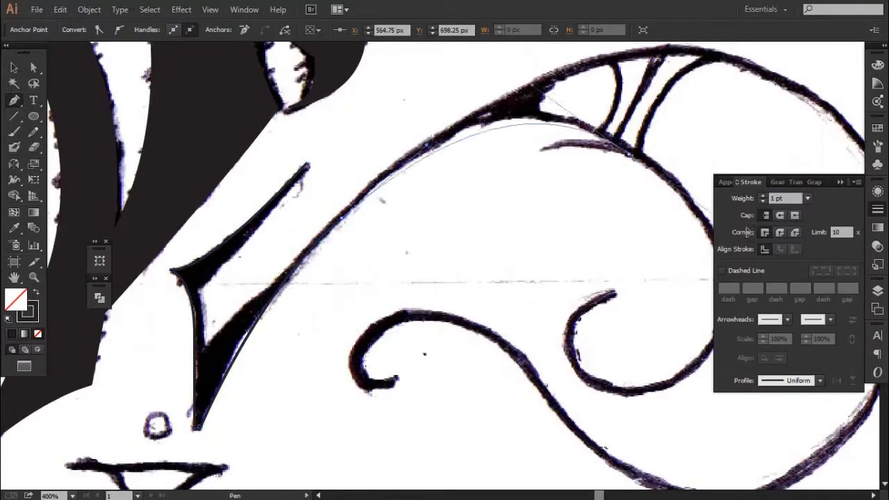
{"action": "scroll", "coordinate": [558, 325], "scroll_direction": "down", "scroll_amount": 1}
{"action": "scroll", "coordinate": [557, 325], "scroll_direction": "right", "scroll_amount": 3}
- Continue the outline with curved anchors around the swirling loop
{"action": "left_click_drag", "start_coordinate": [558, 325], "coordinate": [455, 300]}
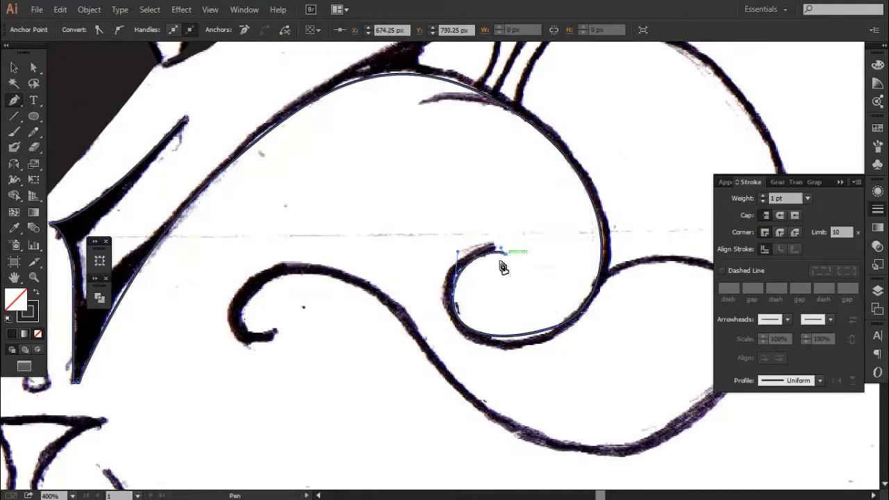
{"action": "scroll", "coordinate": [585, 325], "scroll_direction": "up", "scroll_amount": 1}
{"action": "scroll", "coordinate": [559, 185], "scroll_direction": "right", "scroll_amount": 3}
{"action": "left_click_drag", "start_coordinate": [382, 200], "coordinate": [299, 144]}
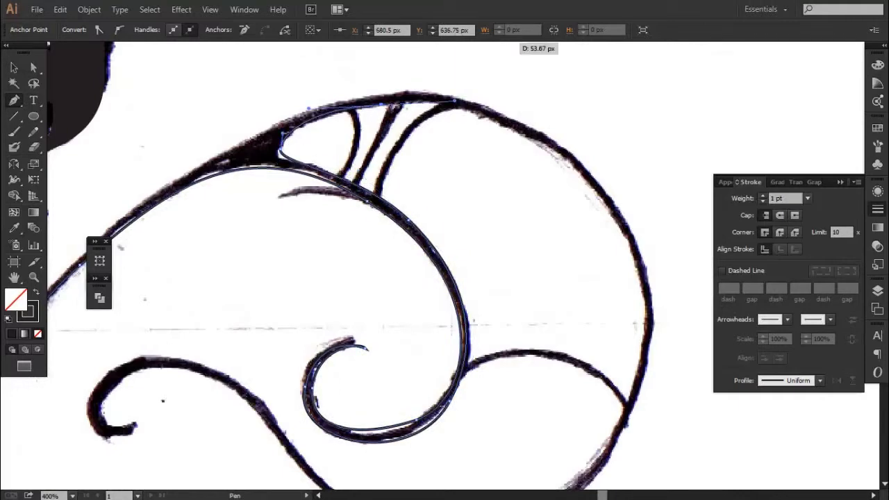
{"action": "scroll", "coordinate": [603, 195], "scroll_direction": "down", "scroll_amount": 1}
{"action": "scroll", "coordinate": [444, 347], "scroll_direction": "left", "scroll_amount": 2}
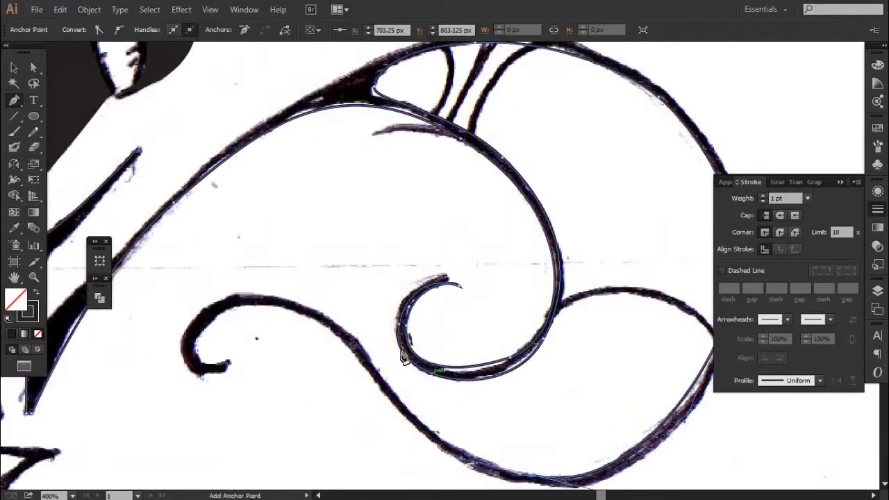
{"action": "left_click_drag", "start_coordinate": [363, 337], "coordinate": [389, 385]}
{"action": "left_click_drag", "start_coordinate": [257, 292], "coordinate": [221, 290]}
- Trace around the lower curl, bending the lower curve to match the swirl
{"action": "mouse_move", "coordinate": [182, 353]}
{"action": "left_mouse_down"}
{"action": "mouse_move", "coordinate": [183, 372]}
{"action": "mouse_move", "coordinate": [236, 341]}
{"action": "mouse_move", "coordinate": [238, 312]}
{"action": "left_mouse_up"}
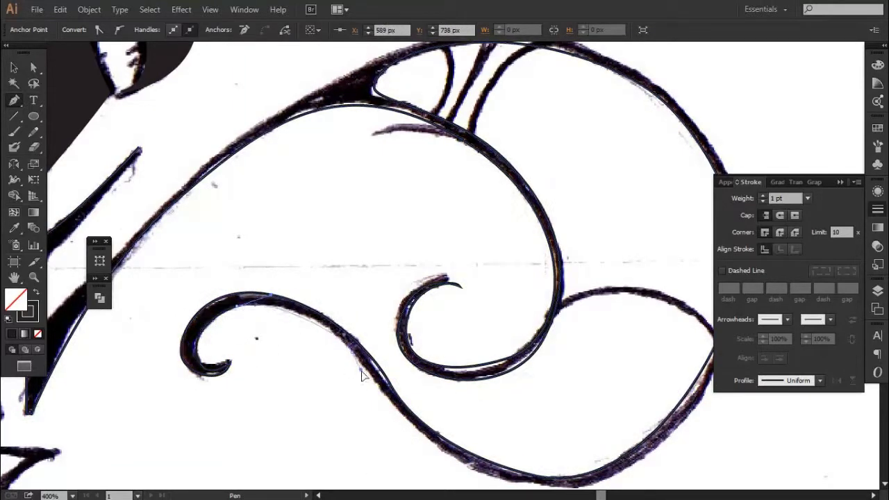
{"action": "scroll", "coordinate": [324, 373], "scroll_direction": "down", "scroll_amount": 1}
{"action": "scroll", "coordinate": [324, 373], "scroll_direction": "right", "scroll_amount": 3}
{"action": "left_click_drag", "start_coordinate": [385, 443], "coordinate": [482, 442]}
{"action": "left_click_drag", "start_coordinate": [280, 405], "coordinate": [258, 412]}
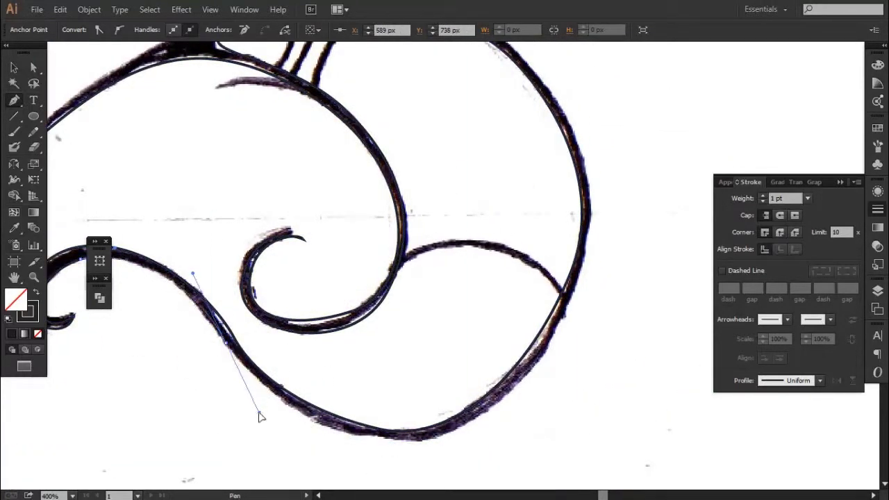
{"action": "left_click_drag", "start_coordinate": [392, 441], "coordinate": [450, 438]}
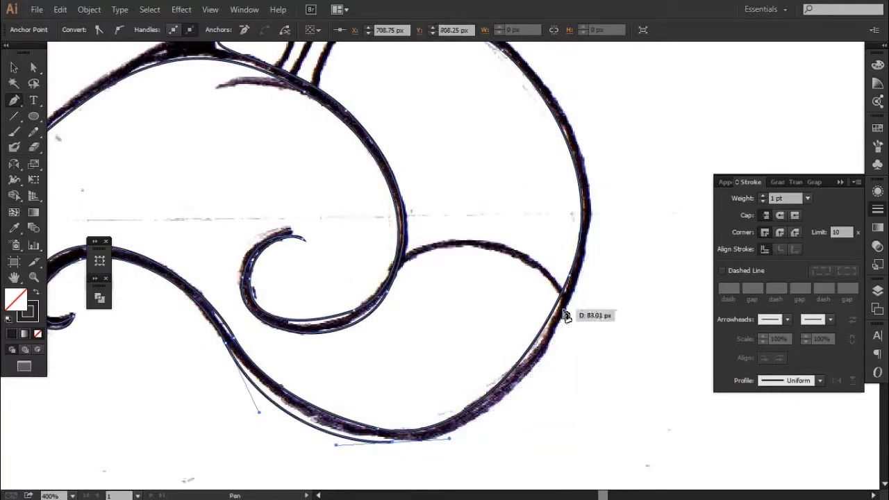
{"action": "scroll", "coordinate": [570, 312], "scroll_direction": "up", "scroll_amount": 2}
{"action": "scroll", "coordinate": [532, 205], "scroll_direction": "down", "scroll_amount": 1}
{"action": "left_click_drag", "start_coordinate": [575, 310], "coordinate": [561, 387]}
- Add an anchor at the circle's top and finish the curve near the V tip
{"action": "scroll", "coordinate": [561, 386], "scroll_direction": "down", "scroll_amount": 2}
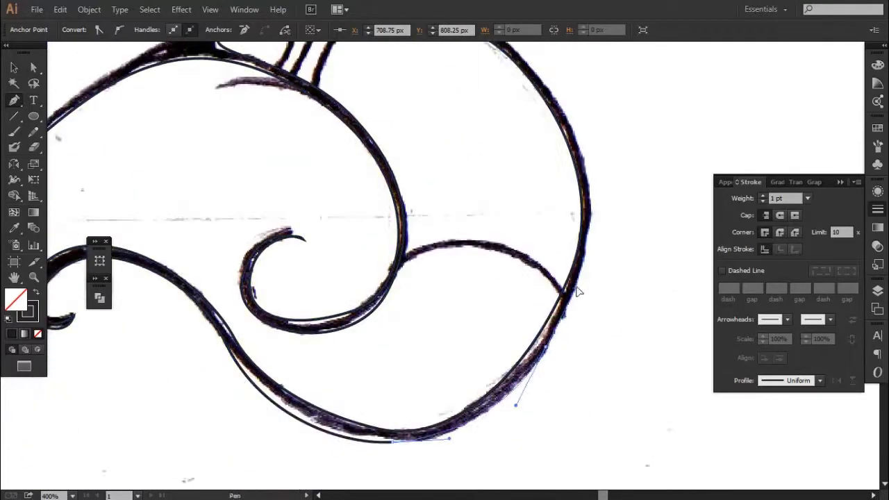
{"action": "scroll", "coordinate": [486, 278], "scroll_direction": "up", "scroll_amount": 2}
{"action": "left_click_drag", "start_coordinate": [347, 109], "coordinate": [427, 109]}
{"action": "scroll", "coordinate": [358, 199], "scroll_direction": "left", "scroll_amount": 5}
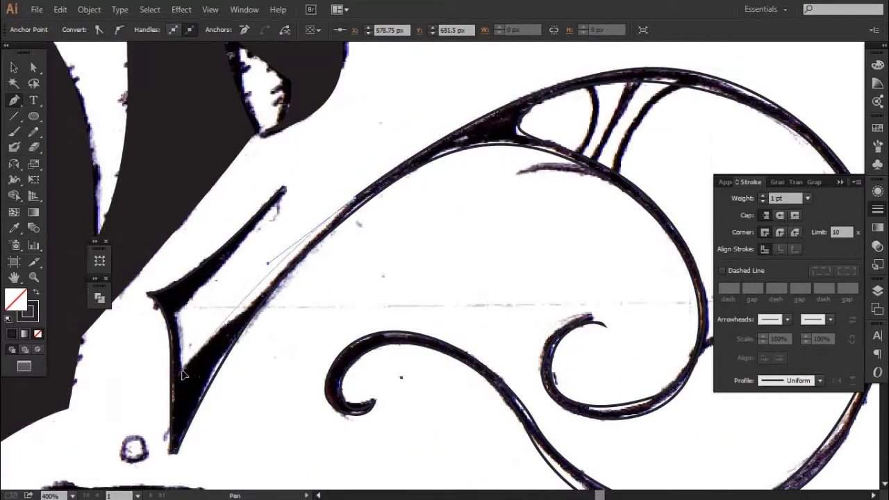
{"action": "left_click_drag", "start_coordinate": [358, 199], "coordinate": [198, 338]}
{"action": "scroll", "coordinate": [286, 251], "scroll_direction": "up", "scroll_amount": 2}
{"action": "scroll", "coordinate": [286, 252], "scroll_direction": "down", "scroll_amount": 3}
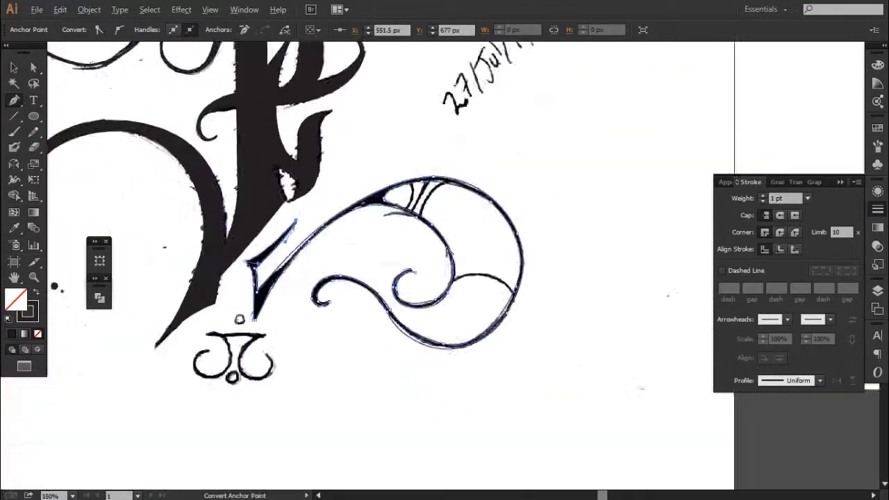
{"action": "scroll", "coordinate": [407, 164], "scroll_direction": "up", "scroll_amount": 3}
- Fill the traced V spur outline black, close the path, and expand it
{"action": "scroll", "coordinate": [407, 165], "scroll_direction": "down", "scroll_amount": 3}
{"action": "left_click", "coordinate": [36, 292]}
{"action": "key", "text": "ctrl+equal"}
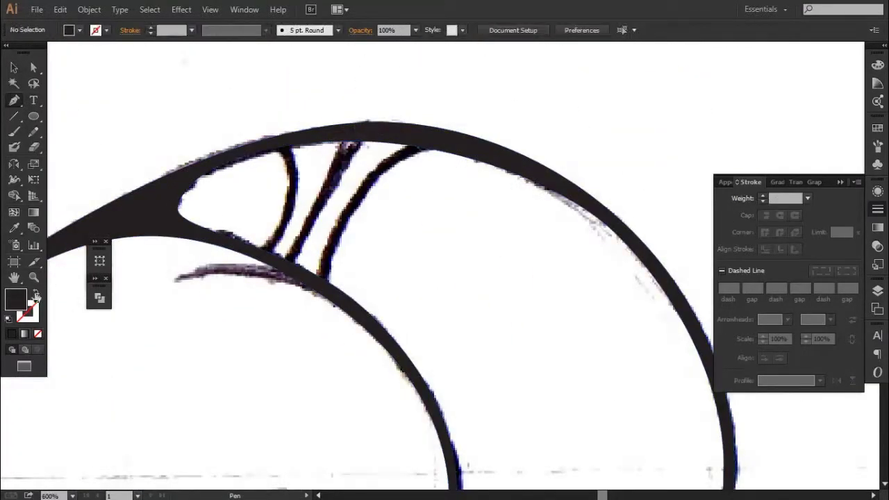
{"action": "left_click", "coordinate": [35, 293]}
{"action": "left_click", "coordinate": [325, 290]}
{"action": "left_click", "coordinate": [354, 134]}
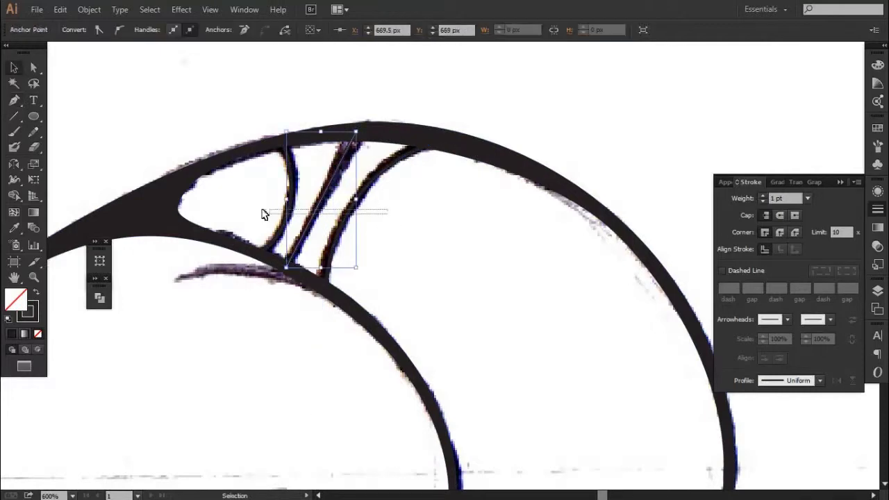
{"action": "key", "text": "shift+x"}
{"action": "key", "text": "Return"}
{"action": "key", "text": "shift+ctrl+F9"}
{"action": "scroll", "coordinate": [564, 167], "scroll_direction": "down", "scroll_amount": 3}
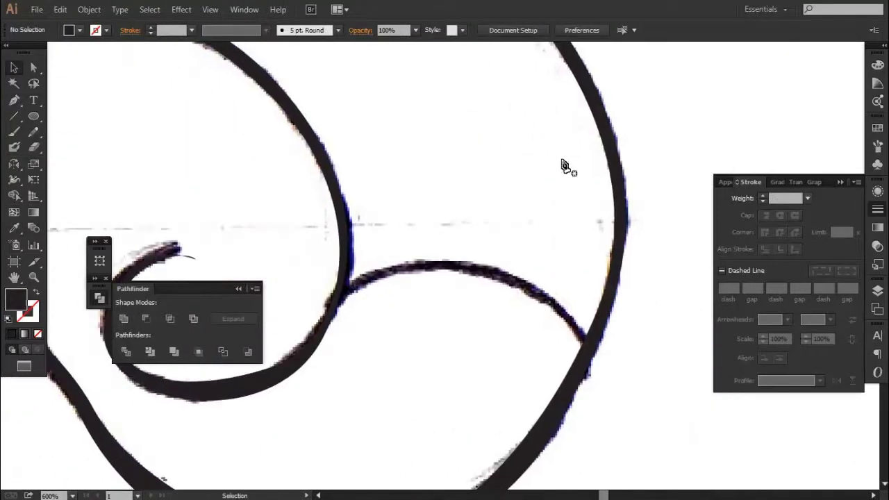
- Draw a black connecting curve between the loops and expand it into a solid shape
{"action": "left_click", "coordinate": [337, 297]}
{"action": "left_click_drag", "start_coordinate": [587, 330], "coordinate": [693, 466]}
{"action": "left_click", "coordinate": [35, 292]}
{"action": "left_click", "coordinate": [89, 9]}
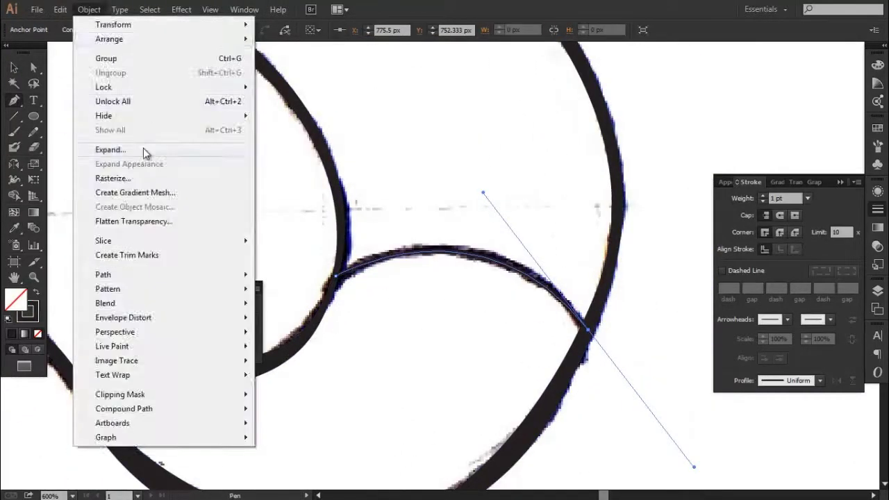
{"action": "left_click", "coordinate": [143, 150]}
{"action": "key", "text": "Return"}
{"action": "scroll", "coordinate": [361, 284], "scroll_direction": "down", "scroll_amount": 3}
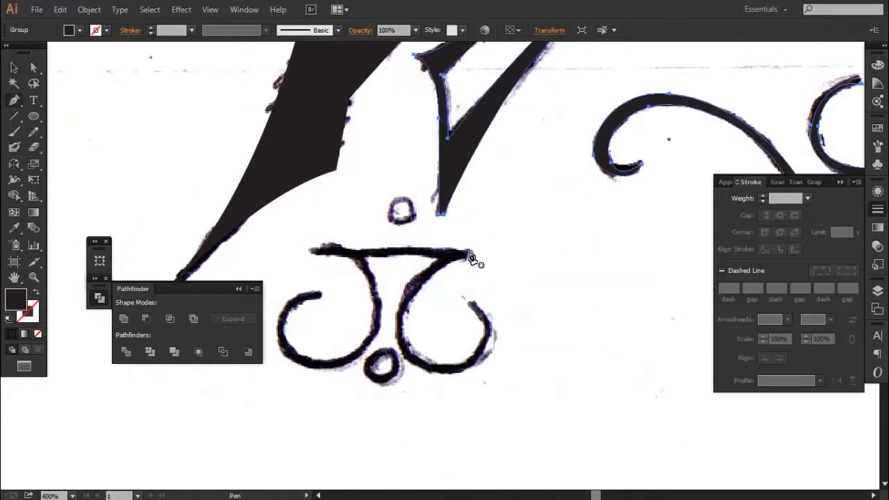
- Finish tracing the small ornament's top bar as an unfilled path and select its group
{"action": "left_click", "coordinate": [470, 255]}
{"action": "left_click", "coordinate": [36, 293]}
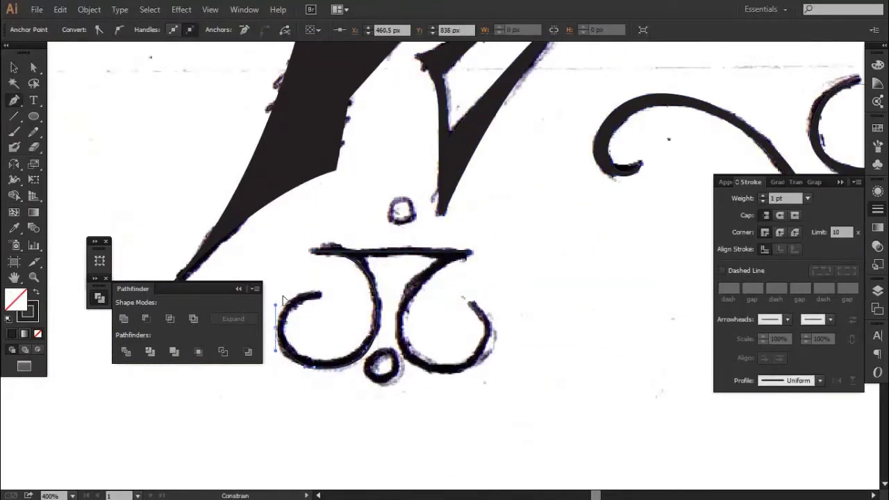
{"action": "key", "text": "v"}
{"action": "left_click", "coordinate": [89, 9]}
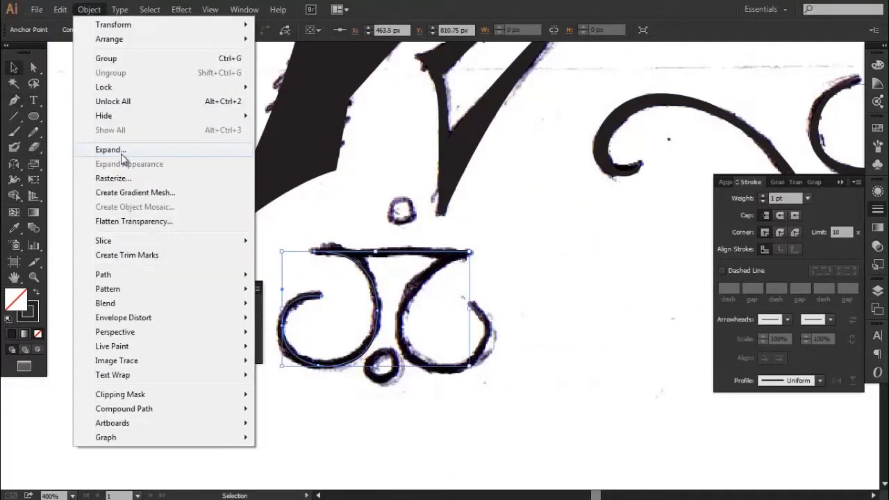
{"action": "key", "text": "Escape"}
{"action": "right_click", "coordinate": [409, 273]}
{"action": "key", "text": "Escape"}
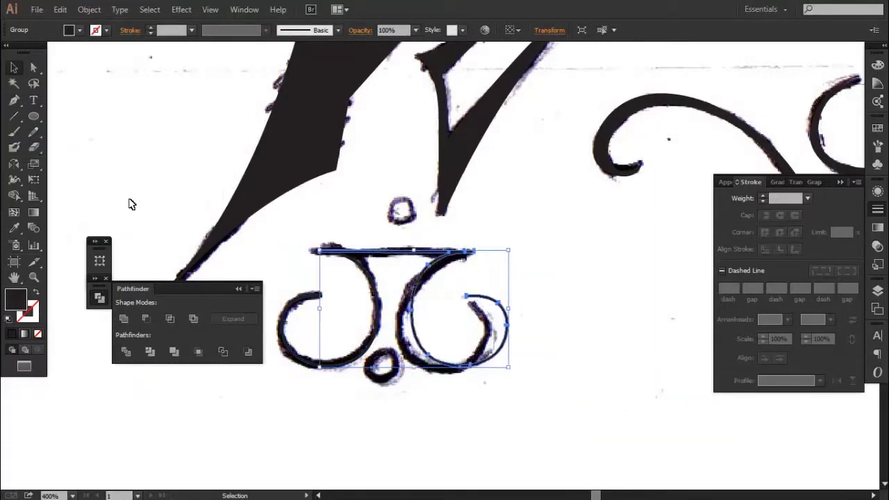
- Draw a small stroke-only ellipse over the sketched dot above the bottom ornament
{"action": "scroll", "coordinate": [345, 266], "scroll_direction": "up", "scroll_amount": 2}
{"action": "scroll", "coordinate": [280, 193], "scroll_direction": "up", "scroll_amount": 2}
{"action": "scroll", "coordinate": [380, 212], "scroll_direction": "down", "scroll_amount": 2}
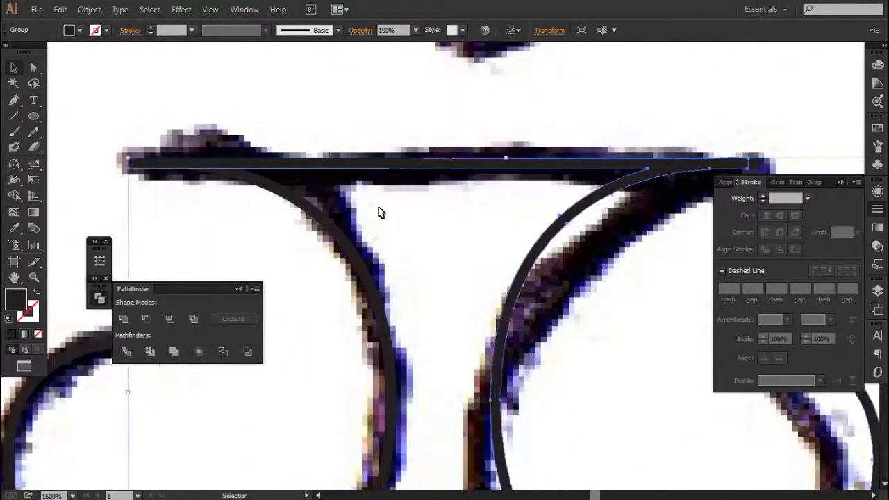
{"action": "scroll", "coordinate": [267, 181], "scroll_direction": "down", "scroll_amount": 3}
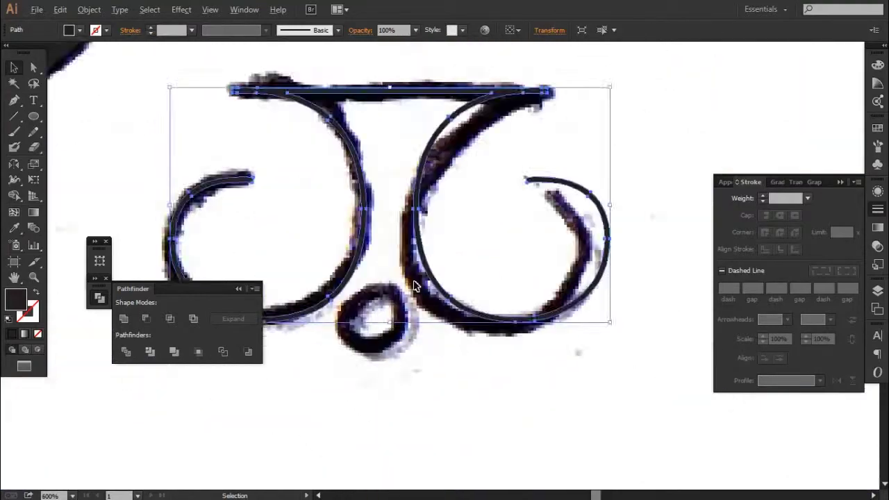
{"action": "key", "text": "l"}
{"action": "scroll", "coordinate": [377, 341], "scroll_direction": "up", "scroll_amount": 2}
{"action": "key", "text": "shift+x"}
{"action": "scroll", "coordinate": [469, 393], "scroll_direction": "up", "scroll_amount": 2}
{"action": "left_click_drag", "start_coordinate": [364, 118], "coordinate": [460, 207]}
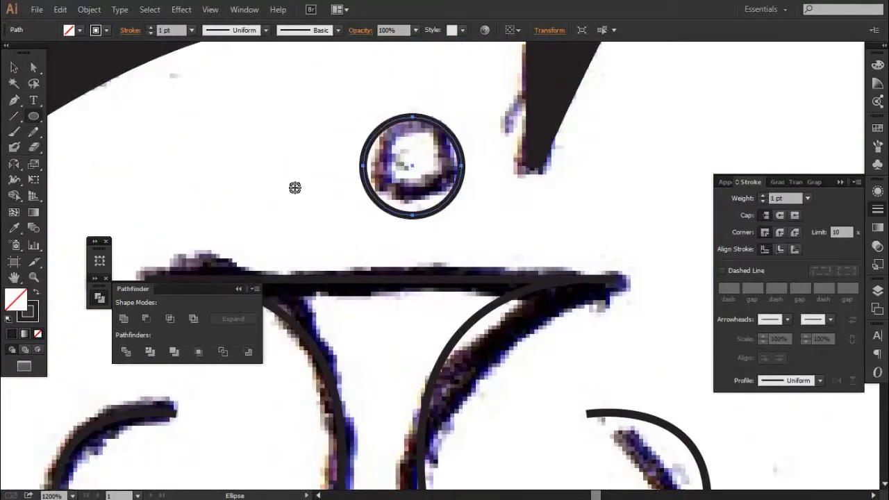
{"action": "scroll", "coordinate": [294, 187], "scroll_direction": "down", "scroll_amount": 5}
{"action": "scroll", "coordinate": [369, 317], "scroll_direction": "up", "scroll_amount": 3}
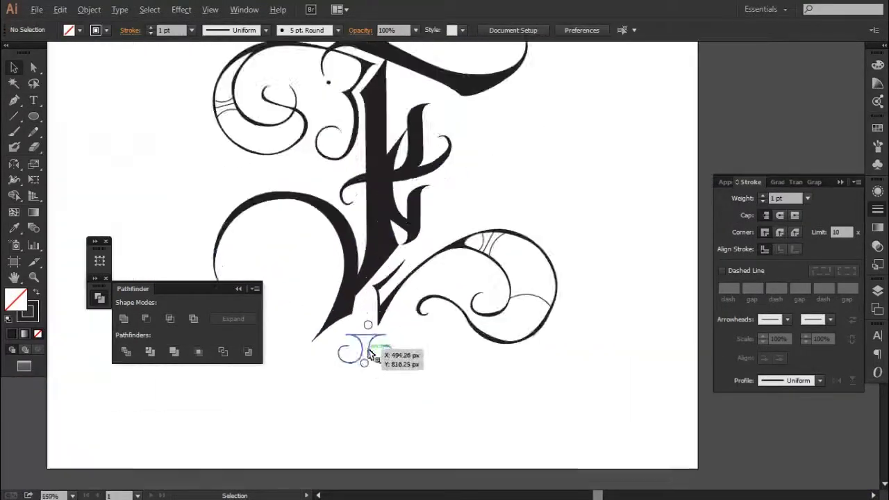
{"action": "scroll", "coordinate": [369, 317], "scroll_direction": "up", "scroll_amount": 3}
- Centre the top circle on the ornament's axis and set its stroke to 2 pt
{"action": "scroll", "coordinate": [373, 381], "scroll_direction": "up", "scroll_amount": 2}
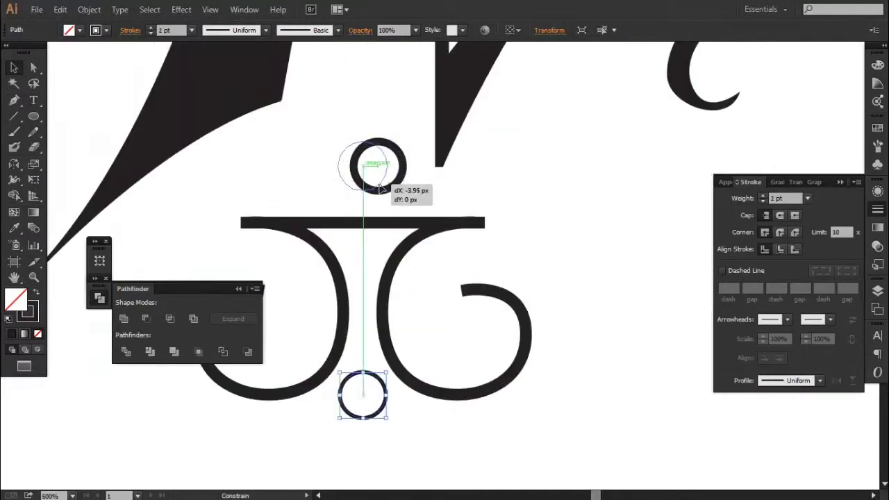
{"action": "left_click_drag", "start_coordinate": [381, 188], "coordinate": [366, 188]}
{"action": "left_click", "coordinate": [762, 195]}
{"action": "scroll", "coordinate": [300, 298], "scroll_direction": "down", "scroll_amount": 5}
{"action": "scroll", "coordinate": [419, 321], "scroll_direction": "up", "scroll_amount": 5}
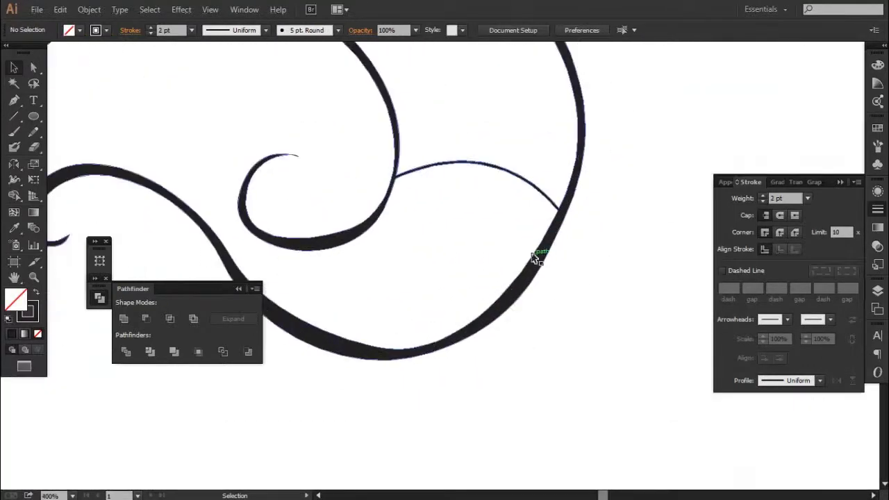
- Smooth the swirl's bottom and upper curves by nudging an anchor and lengthening its handles
{"action": "key", "text": "a"}
{"action": "left_click_drag", "start_coordinate": [389, 364], "coordinate": [399, 364]}
{"action": "scroll", "coordinate": [400, 365], "scroll_direction": "up", "scroll_amount": 3}
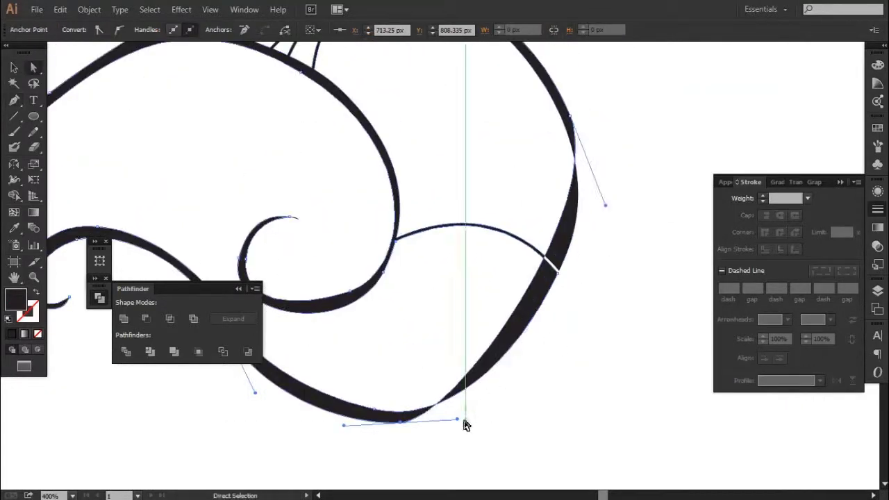
{"action": "left_click_drag", "start_coordinate": [455, 419], "coordinate": [563, 400]}
{"action": "left_click_drag", "start_coordinate": [602, 198], "coordinate": [638, 211]}
{"action": "scroll", "coordinate": [415, 425], "scroll_direction": "up", "scroll_amount": 3}
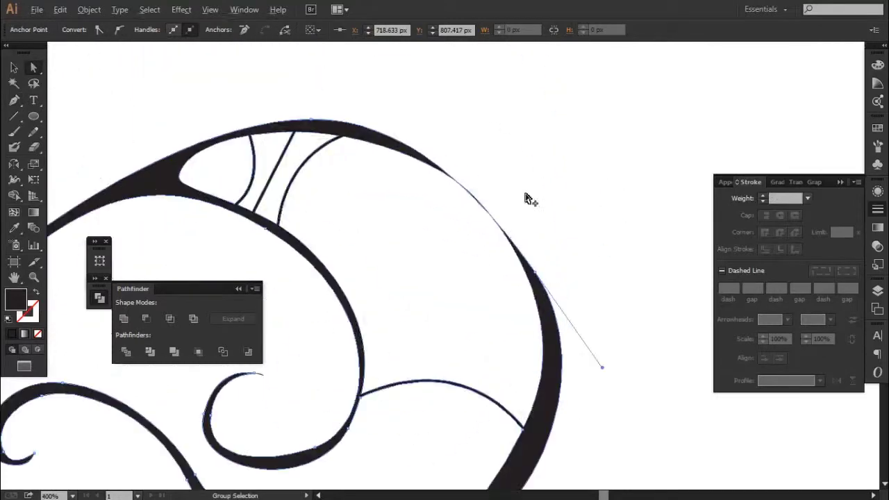
{"action": "left_click_drag", "start_coordinate": [525, 199], "coordinate": [546, 268]}
{"action": "scroll", "coordinate": [430, 209], "scroll_direction": "down", "scroll_amount": 5}
{"action": "left_click", "coordinate": [302, 176]}
{"action": "scroll", "coordinate": [302, 176], "scroll_direction": "up", "scroll_amount": 10}
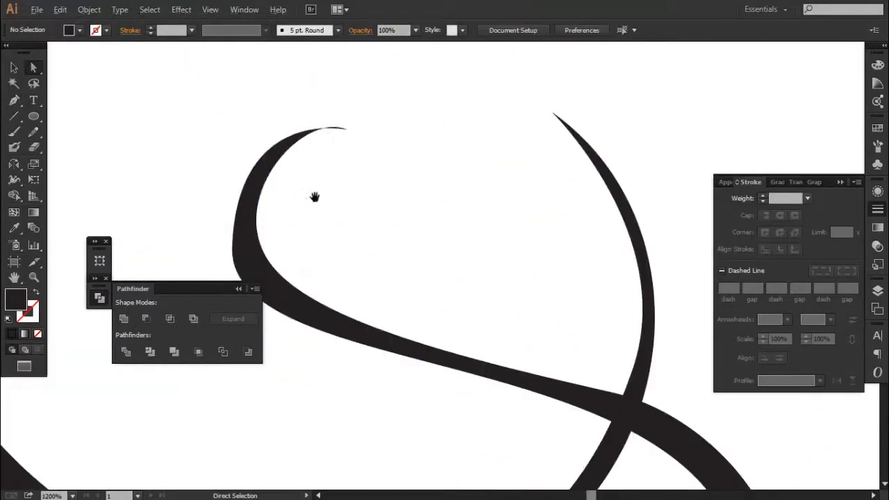
- Reshape the swirl's tip and lower curve by rotating and dragging its direction handles
{"action": "left_click", "coordinate": [377, 121]}
{"action": "scroll", "coordinate": [424, 93], "scroll_direction": "up", "scroll_amount": 3}
{"action": "key", "text": "p"}
{"action": "scroll", "coordinate": [410, 168], "scroll_direction": "down", "scroll_amount": 4}
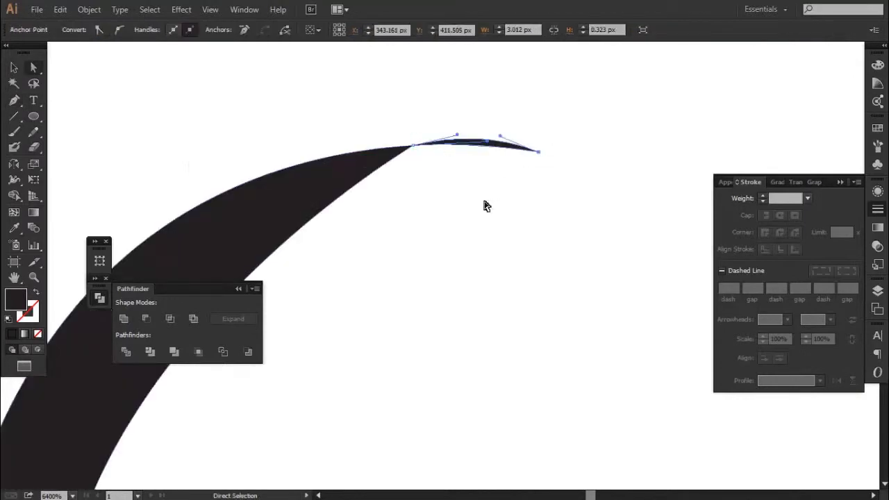
{"action": "key", "text": "a"}
{"action": "left_click", "coordinate": [278, 258]}
{"action": "left_click_drag", "start_coordinate": [291, 144], "coordinate": [294, 149]}
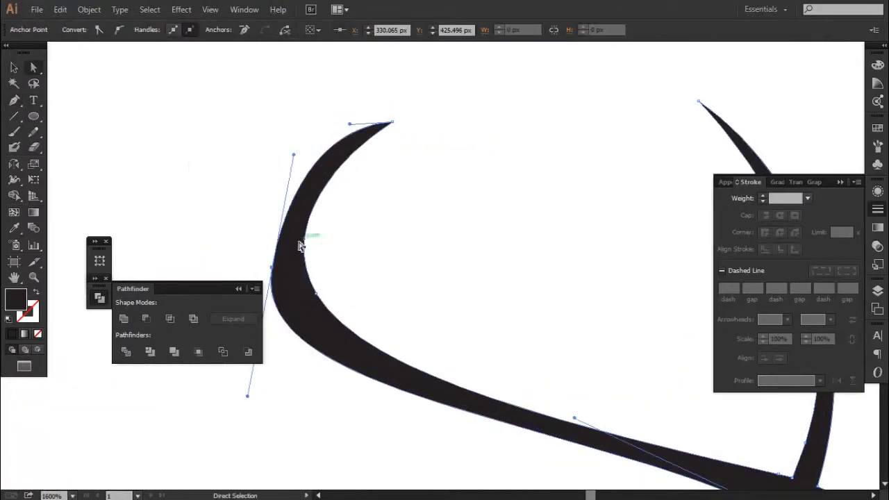
{"action": "scroll", "coordinate": [327, 116], "scroll_direction": "down", "scroll_amount": 2}
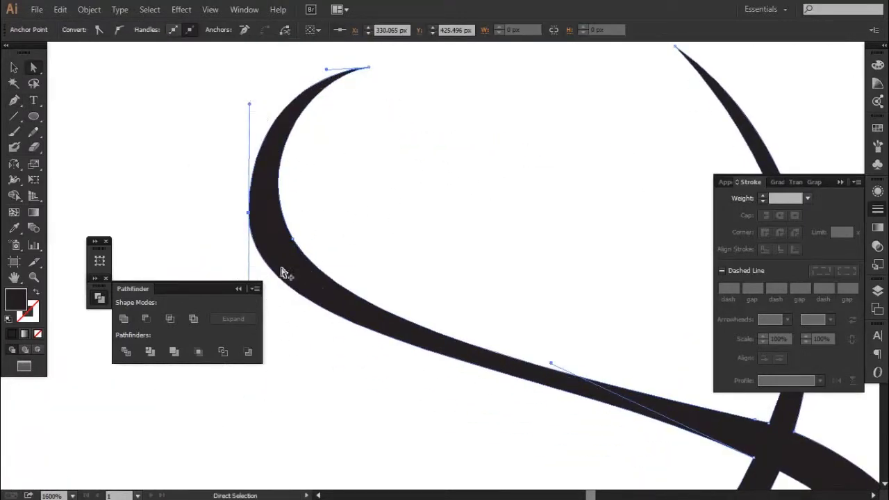
{"action": "scroll", "coordinate": [306, 347], "scroll_direction": "down", "scroll_amount": 5}
{"action": "scroll", "coordinate": [583, 285], "scroll_direction": "up", "scroll_amount": 3}
{"action": "scroll", "coordinate": [341, 324], "scroll_direction": "up", "scroll_amount": 1}
{"action": "left_click_drag", "start_coordinate": [341, 323], "coordinate": [355, 434]}
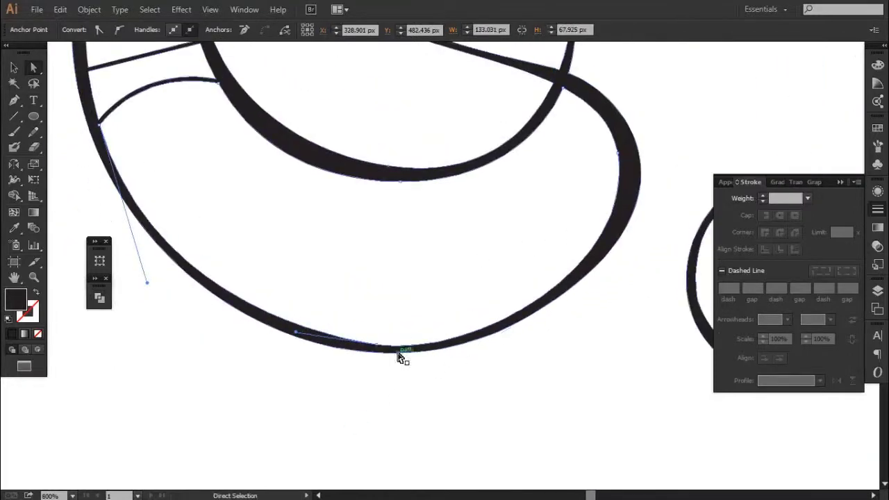
- Pull a direction handle up on the upper-left swirl and select an anchor on another curl
{"action": "left_click", "coordinate": [334, 314]}
{"action": "scroll", "coordinate": [258, 153], "scroll_direction": "up", "scroll_amount": 6}
{"action": "left_click", "coordinate": [258, 153]}
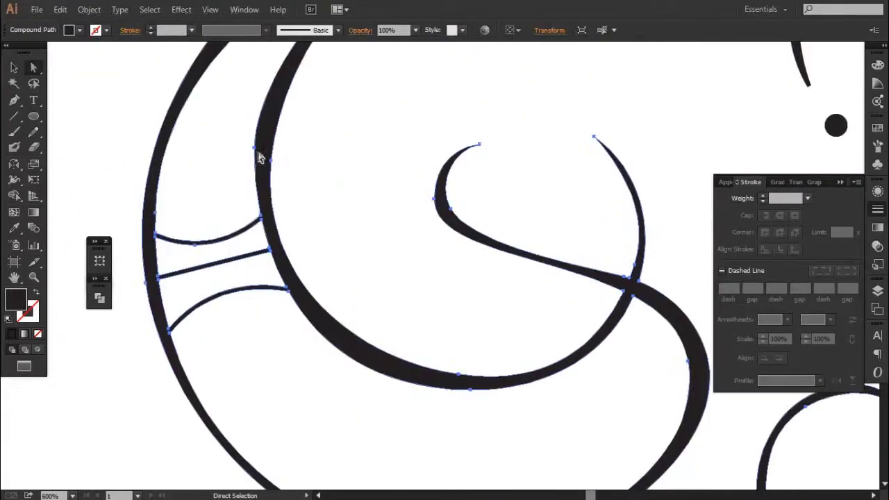
{"action": "left_click_drag", "start_coordinate": [258, 148], "coordinate": [265, 58]}
{"action": "scroll", "coordinate": [268, 179], "scroll_direction": "down", "scroll_amount": 2}
{"action": "scroll", "coordinate": [278, 192], "scroll_direction": "down", "scroll_amount": 2}
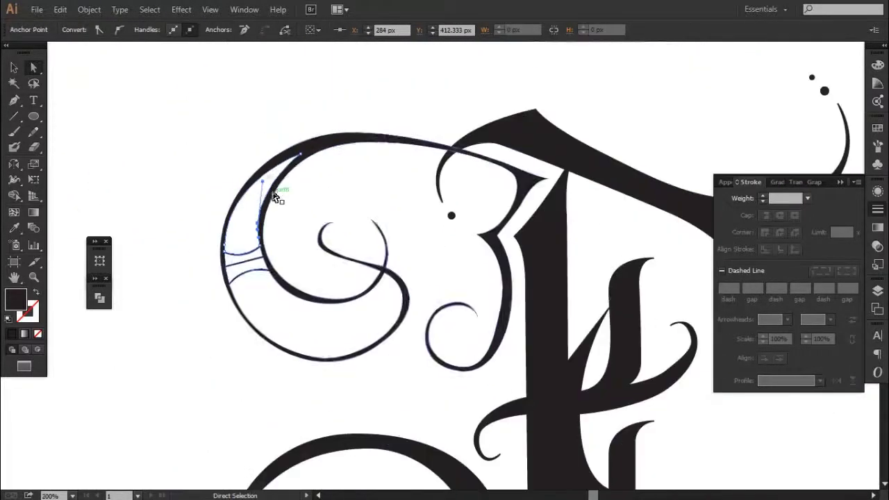
{"action": "scroll", "coordinate": [417, 308], "scroll_direction": "up", "scroll_amount": 3}
{"action": "scroll", "coordinate": [348, 394], "scroll_direction": "up", "scroll_amount": 2}
{"action": "left_click", "coordinate": [348, 394]}
{"action": "scroll", "coordinate": [348, 395], "scroll_direction": "down", "scroll_amount": 2}
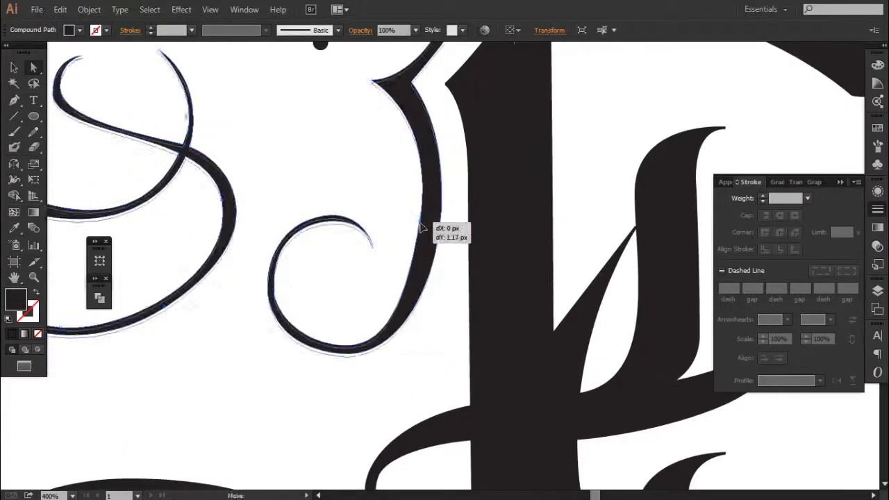
- Check the top-left and lower-right swirl groups by selecting them, then clear the selection
{"action": "left_click", "coordinate": [409, 273]}
{"action": "scroll", "coordinate": [408, 273], "scroll_direction": "down", "scroll_amount": 3}
{"action": "key", "text": "v"}
{"action": "left_click", "coordinate": [408, 273]}
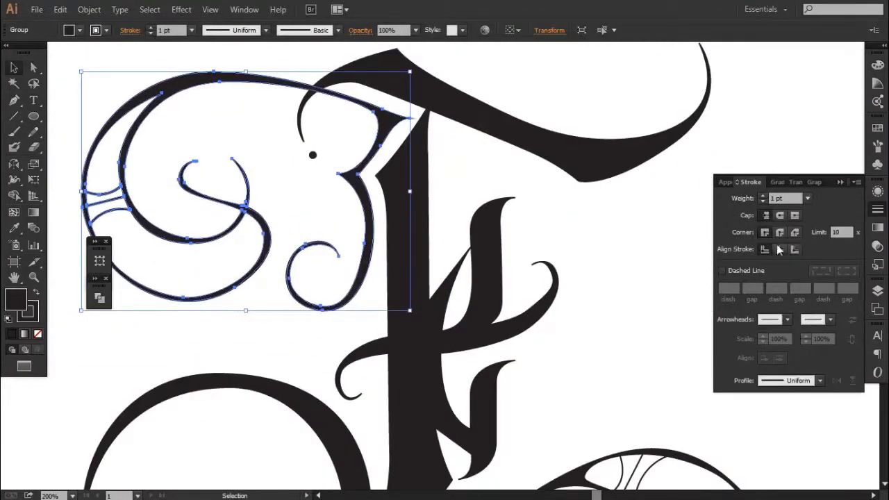
{"action": "scroll", "coordinate": [341, 246], "scroll_direction": "up", "scroll_amount": 2}
{"action": "left_click", "coordinate": [528, 270]}
{"action": "scroll", "coordinate": [248, 357], "scroll_direction": "down", "scroll_amount": 2}
{"action": "left_click", "coordinate": [248, 357]}
{"action": "scroll", "coordinate": [402, 119], "scroll_direction": "up", "scroll_amount": 2}
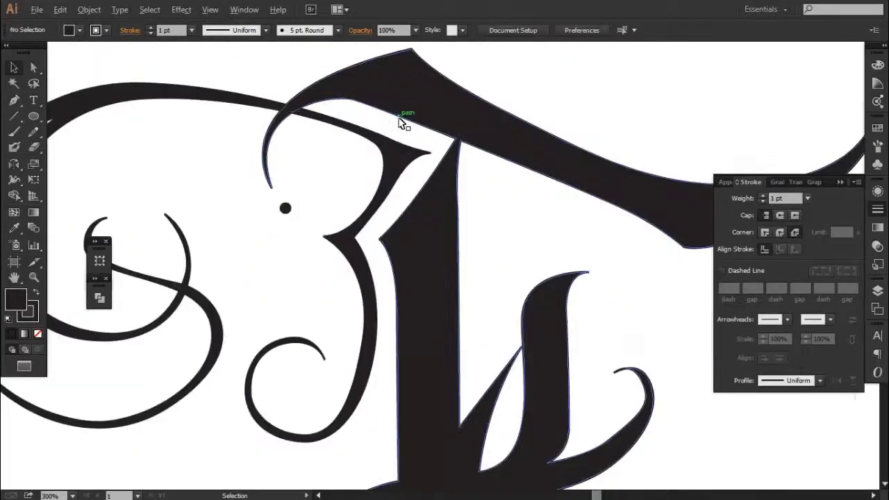
{"action": "scroll", "coordinate": [402, 119], "scroll_direction": "down", "scroll_amount": 4}
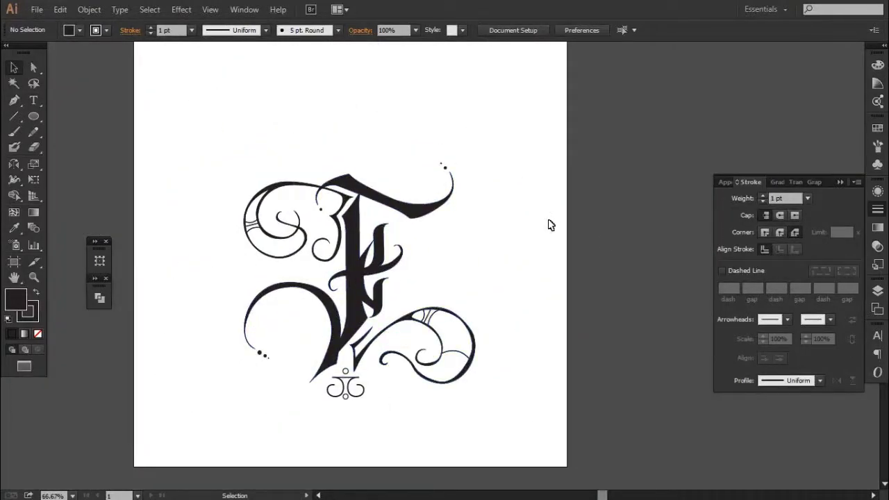
{"action": "scroll", "coordinate": [551, 224], "scroll_direction": "down", "scroll_amount": 2}
- Group all the letter F's paths together, keeping it in its original position
{"action": "left_click_drag", "start_coordinate": [458, 198], "coordinate": [321, 365]}
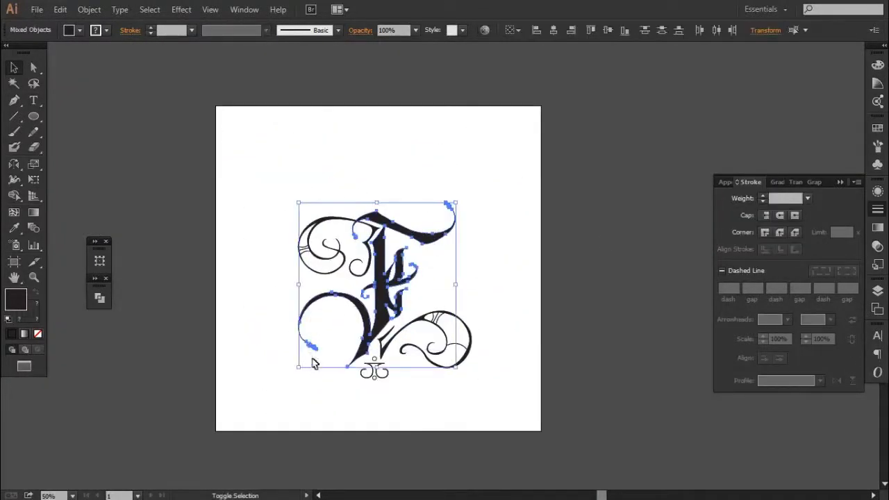
{"action": "key", "text": "ctrl+g"}
{"action": "left_click_drag", "start_coordinate": [450, 208], "coordinate": [456, 139]}
{"action": "key", "text": "ctrl+z"}
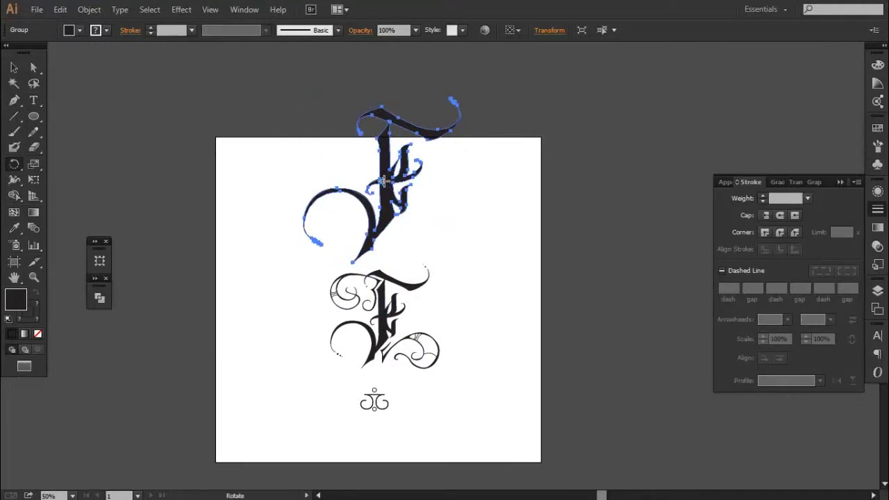
- Place rotated copies of the F on the right, bottom and left around the centre
{"action": "left_click_drag", "start_coordinate": [503, 310], "coordinate": [503, 310]}
{"action": "key", "text": "v"}
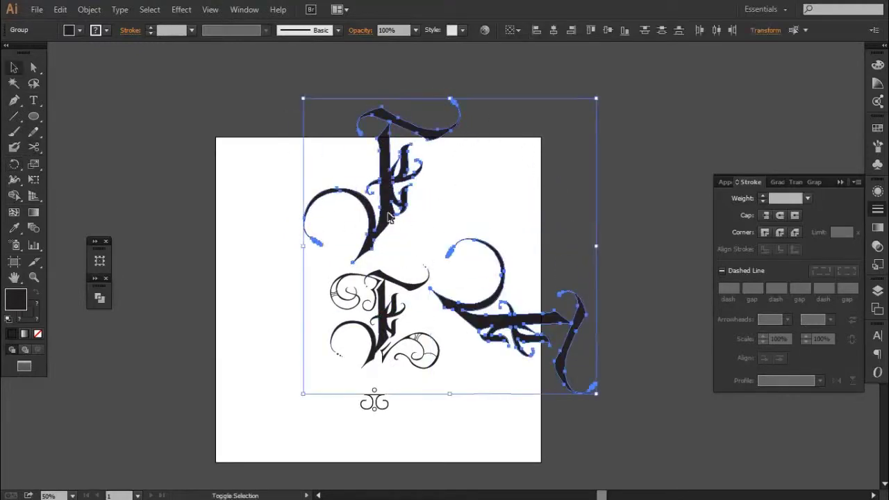
{"action": "left_click_drag", "start_coordinate": [602, 101], "coordinate": [390, 203]}
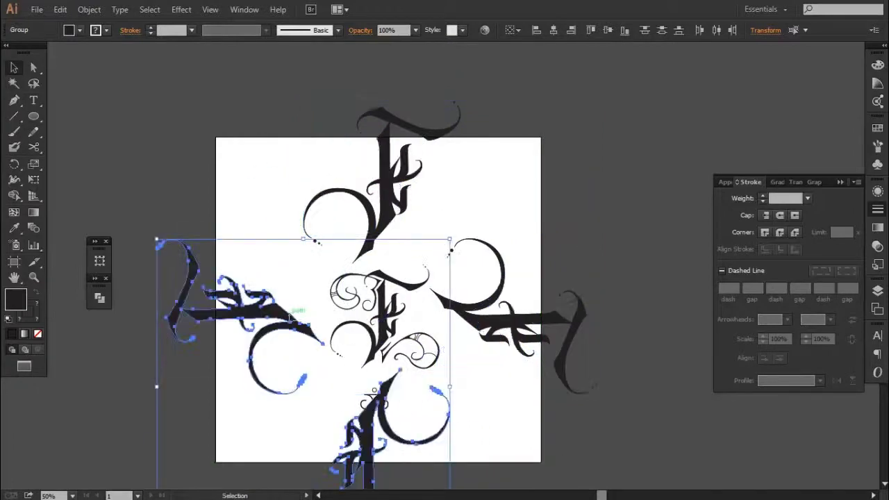
- Select all the artwork, scale the radial pattern down to fit the artboard, and deselect
{"action": "key", "text": "ctrl+a"}
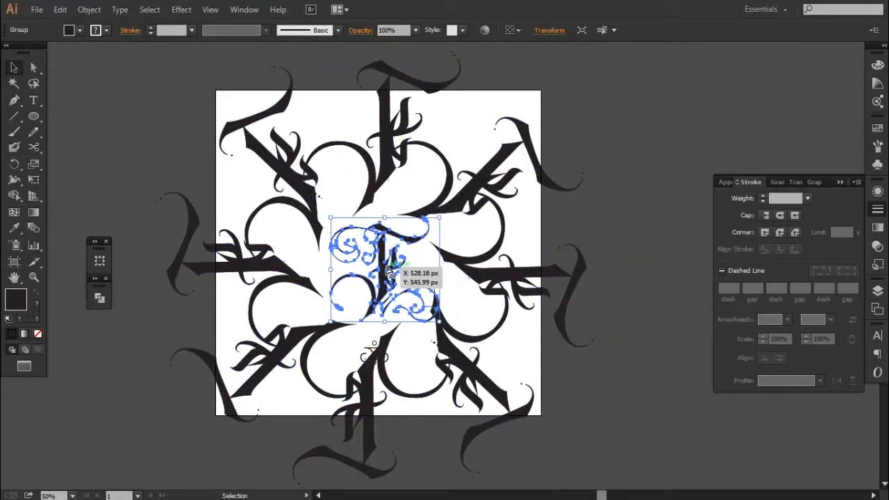
{"action": "key", "text": "ctrl+a"}
{"action": "left_click_drag", "start_coordinate": [595, 54], "coordinate": [542, 123]}
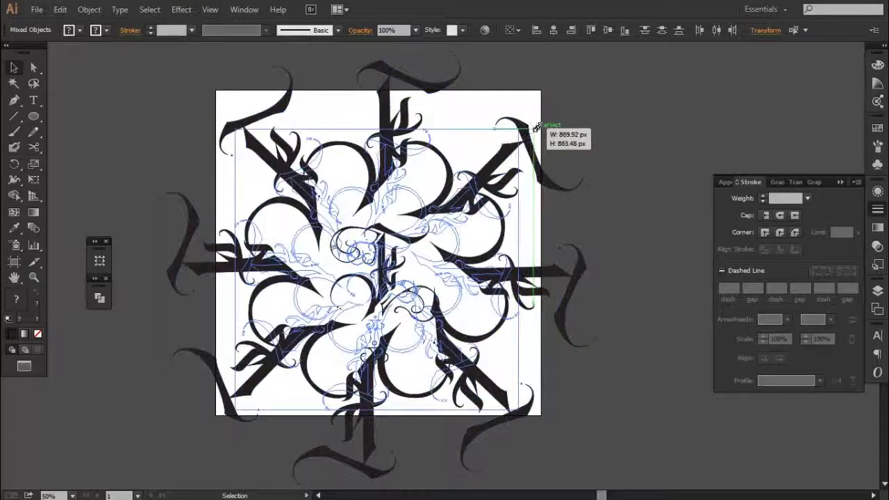
{"action": "key", "text": "ctrl+shift+a"}
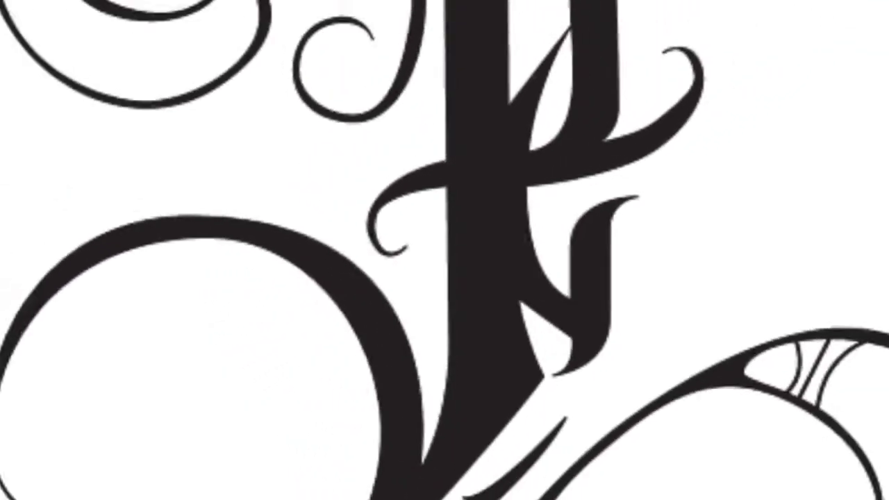